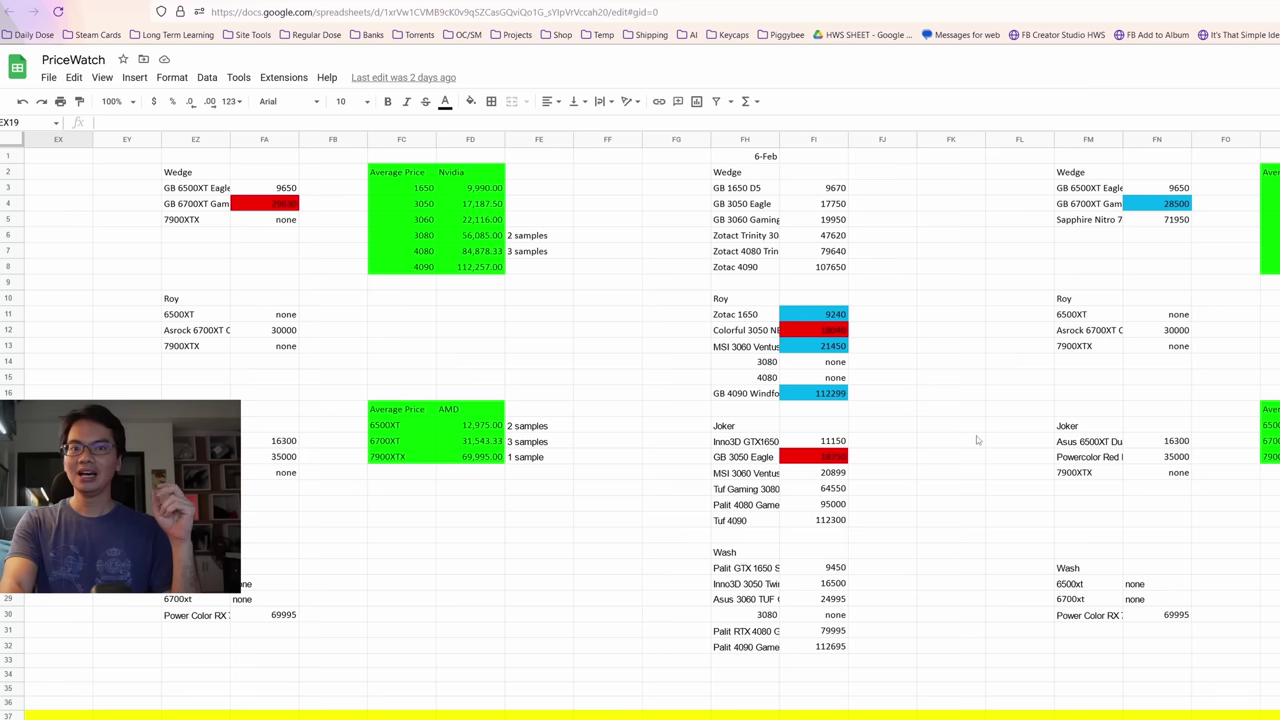
- Go to the Sapphire Nitro 7900XTX price in Wedge's AMD list beside the 6-Feb entries, cell FN5, and examine it
{"action": "key", "text": "Right"}
{"action": "key", "text": "Right"}
{"action": "key", "text": "Right"}
{"action": "key", "text": "Right"}
{"action": "key", "text": "Right"}
{"action": "key", "text": "Right"}
{"action": "key", "text": "Right"}
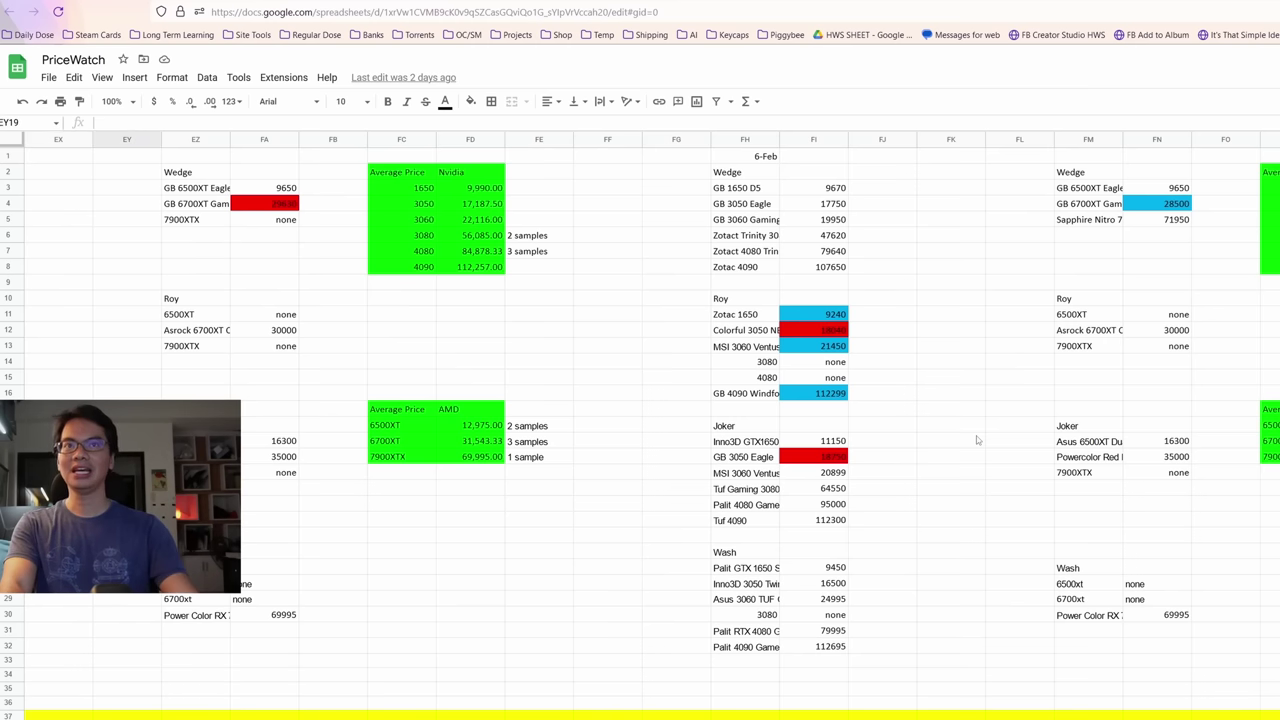
{"action": "key", "text": "Right"}
{"action": "key", "text": "Right"}
{"action": "key", "text": "Right"}
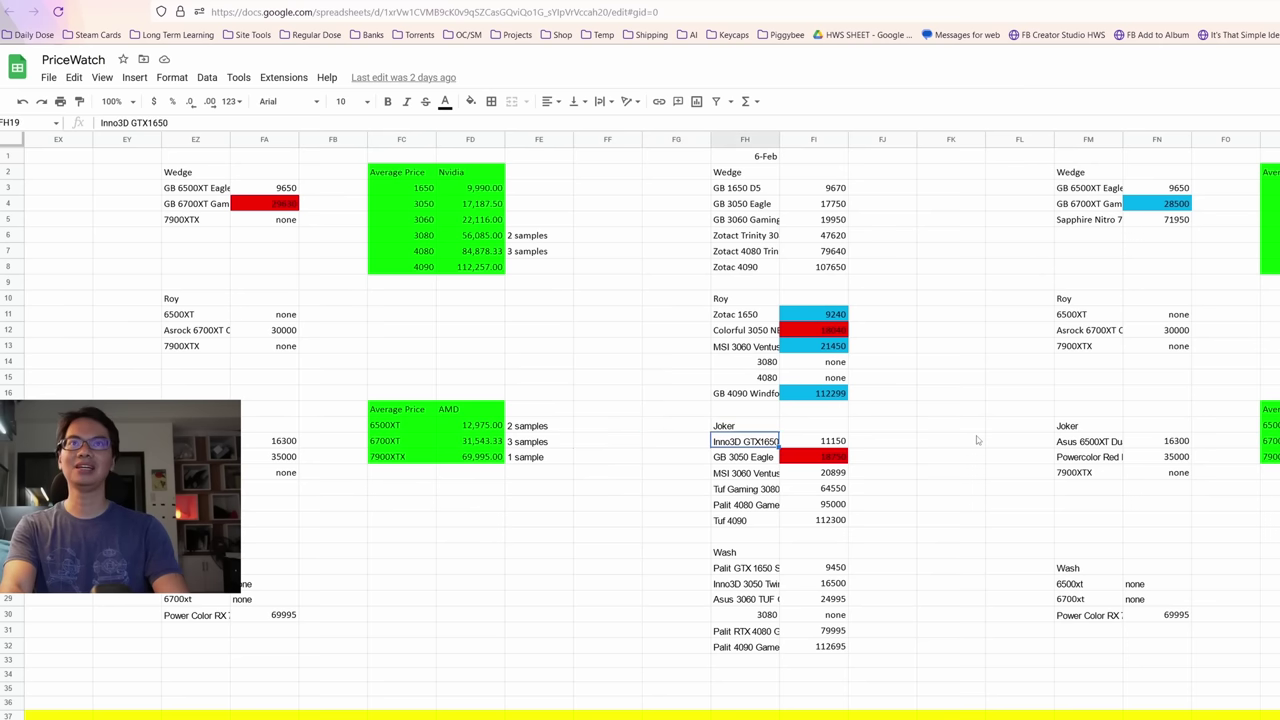
{"action": "key", "text": "Right"}
{"action": "key", "text": "Right"}
{"action": "key", "text": "Right"}
{"action": "key", "text": "Right"}
{"action": "key", "text": "Right"}
{"action": "key", "text": "Up"}
{"action": "key", "text": "Up"}
{"action": "key", "text": "Up"}
{"action": "key", "text": "Up"}
{"action": "key", "text": "Up"}
{"action": "key", "text": "Up"}
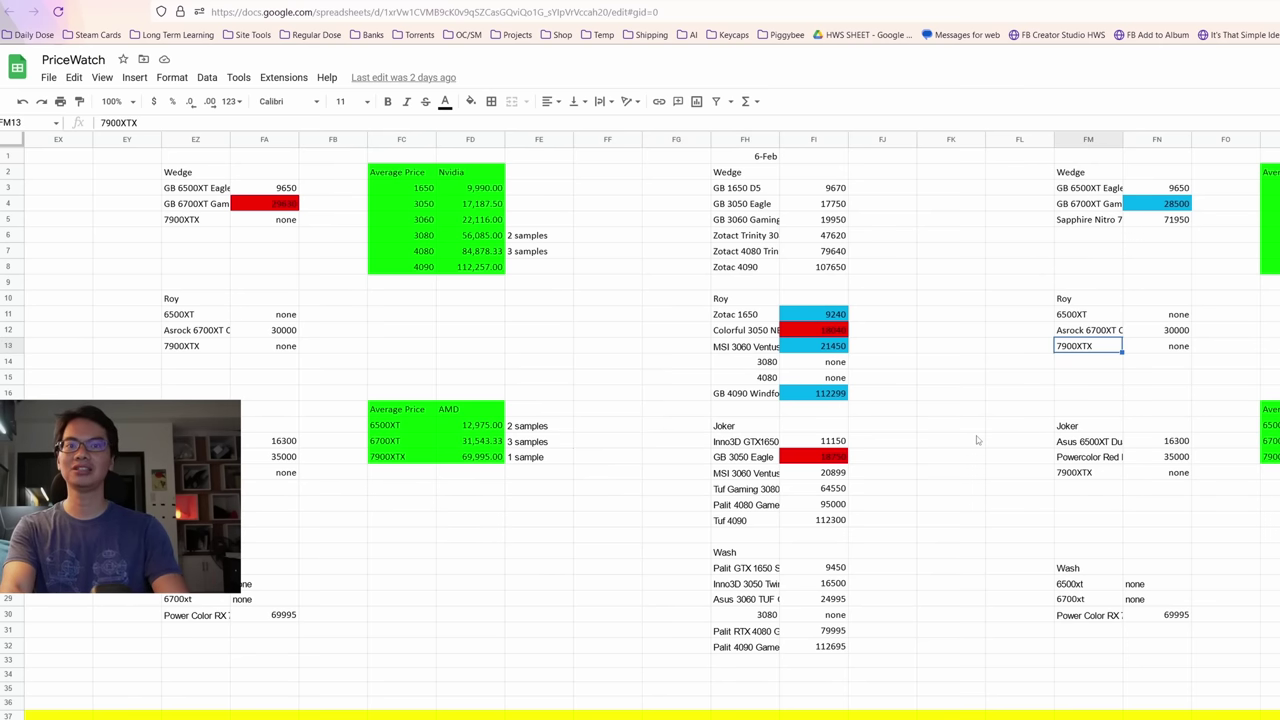
{"action": "key", "text": "Up"}
{"action": "key", "text": "Right"}
{"action": "key", "text": "Up"}
{"action": "key", "text": "Up"}
{"action": "key", "text": "Up"}
{"action": "key", "text": "Up"}
{"action": "key", "text": "Up"}
{"action": "key", "text": "Up"}
{"action": "key", "text": "Up"}
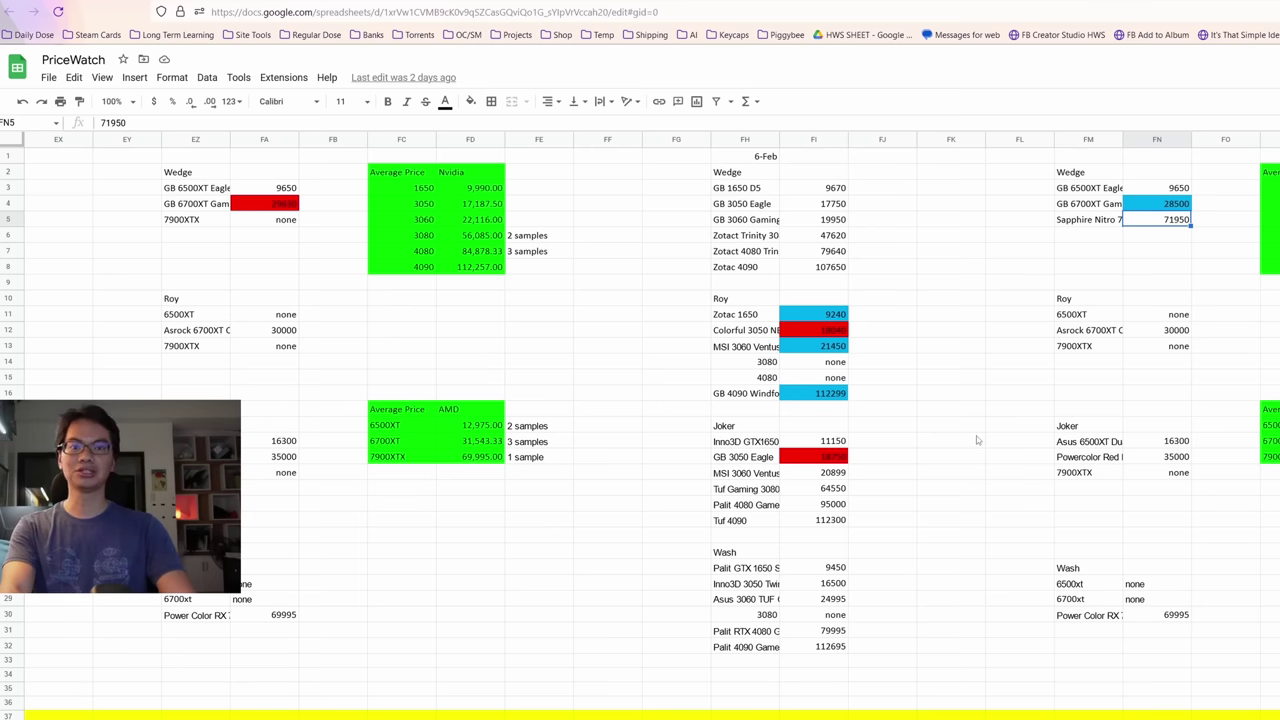
- Examine the 6-Feb Nvidia average-price formulas for the 4090 and 4080 in cells FQ8 and FQ7
{"action": "key", "text": "Down"}
{"action": "key", "text": "Down"}
{"action": "key", "text": "Down"}
{"action": "key", "text": "Down"}
{"action": "key", "text": "Down"}
{"action": "key", "text": "Down"}
{"action": "key", "text": "Down"}
{"action": "key", "text": "Down"}
{"action": "key", "text": "Down"}
{"action": "key", "text": "Down"}
{"action": "key", "text": "Down"}
{"action": "key", "text": "Right"}
{"action": "key", "text": "Right"}
{"action": "key", "text": "Down"}
{"action": "key", "text": "Down"}
{"action": "key", "text": "Down"}
{"action": "key", "text": "Down"}
{"action": "key", "text": "Right"}
{"action": "key", "text": "Up"}
{"action": "key", "text": "Up"}
{"action": "key", "text": "Up"}
{"action": "key", "text": "Up"}
{"action": "key", "text": "Up"}
{"action": "key", "text": "Up"}
{"action": "key", "text": "Up"}
{"action": "key", "text": "Up"}
{"action": "key", "text": "Up"}
{"action": "key", "text": "Up"}
{"action": "key", "text": "Up"}
{"action": "key", "text": "Up"}
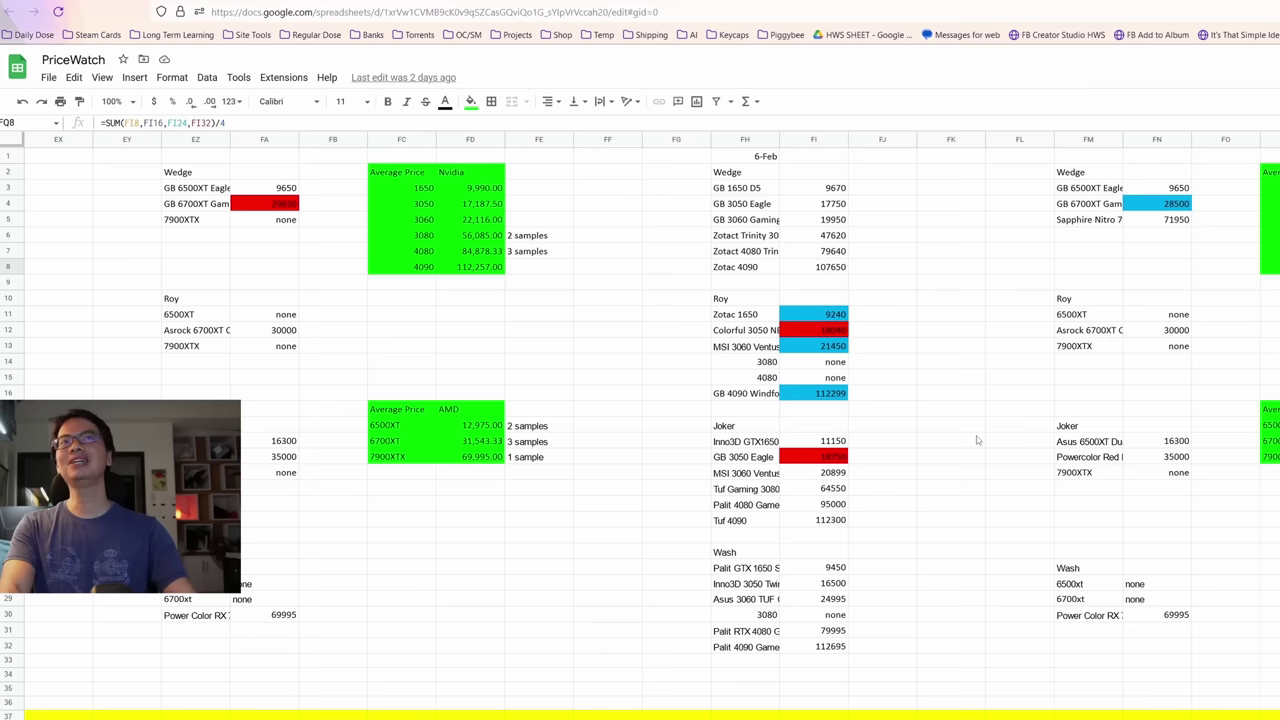
{"action": "key", "text": "Up"}
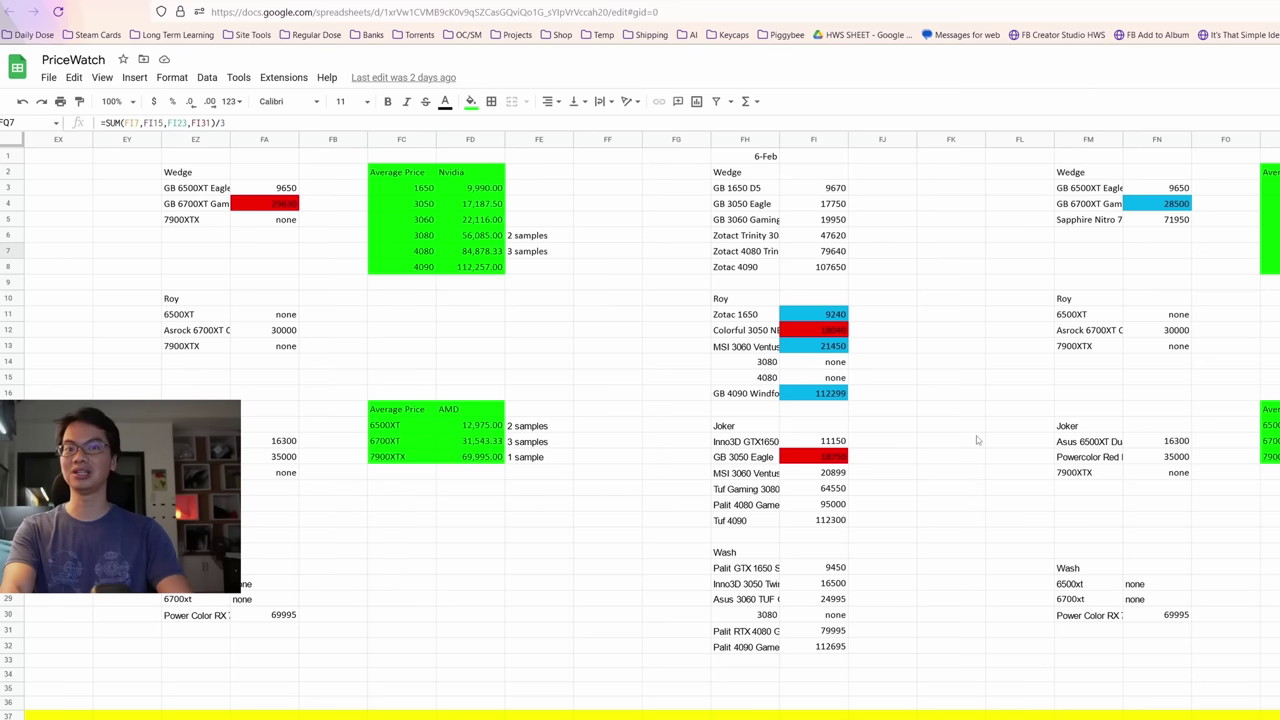
- Return to the 6-Feb Nvidia list and examine Wedge's 4080 and 4090 prices in cells FI7 and FI8
{"action": "key", "text": "Right"}
{"action": "key", "text": "Right"}
{"action": "key", "text": "Right"}
{"action": "key", "text": "Right"}
{"action": "key", "text": "Right"}
{"action": "key", "text": "Right"}
{"action": "key", "text": "Right"}
{"action": "key", "text": "Right"}
{"action": "key", "text": "Right"}
{"action": "key", "text": "Right"}
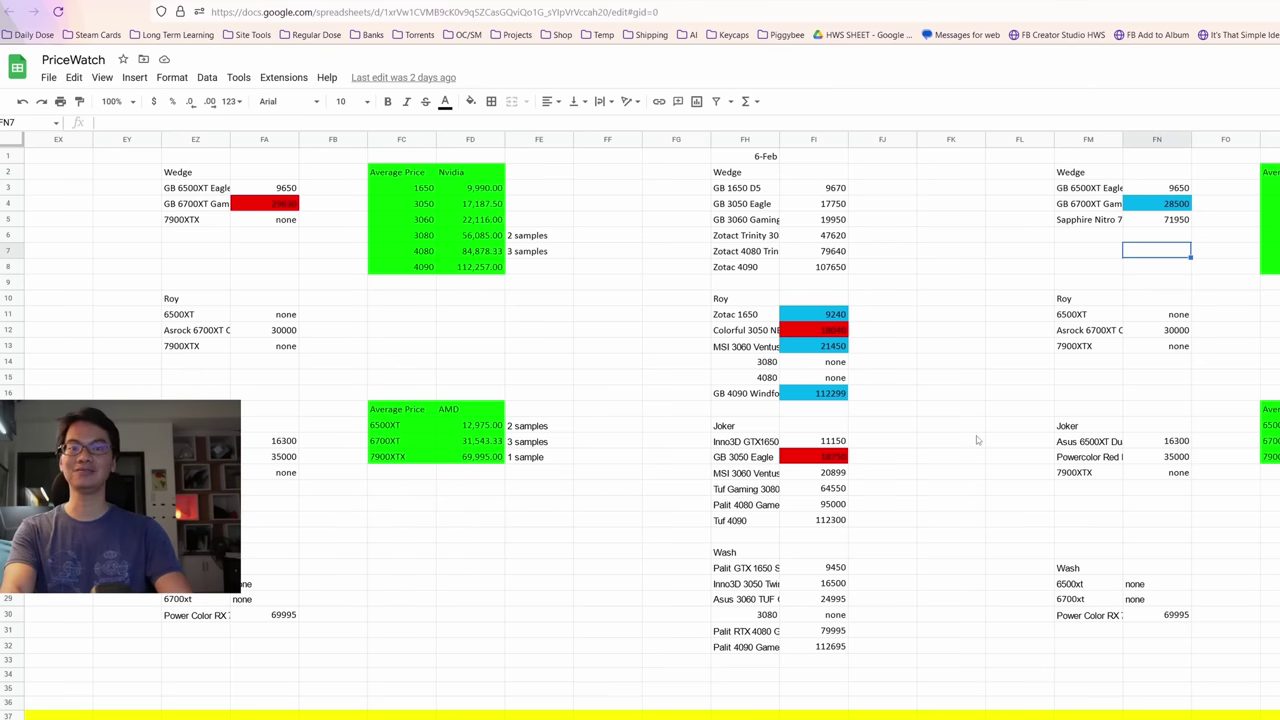
{"action": "key", "text": "Left"}
{"action": "key", "text": "Left"}
{"action": "key", "text": "Left"}
{"action": "key", "text": "Left"}
{"action": "key", "text": "Left"}
{"action": "key", "text": "Left"}
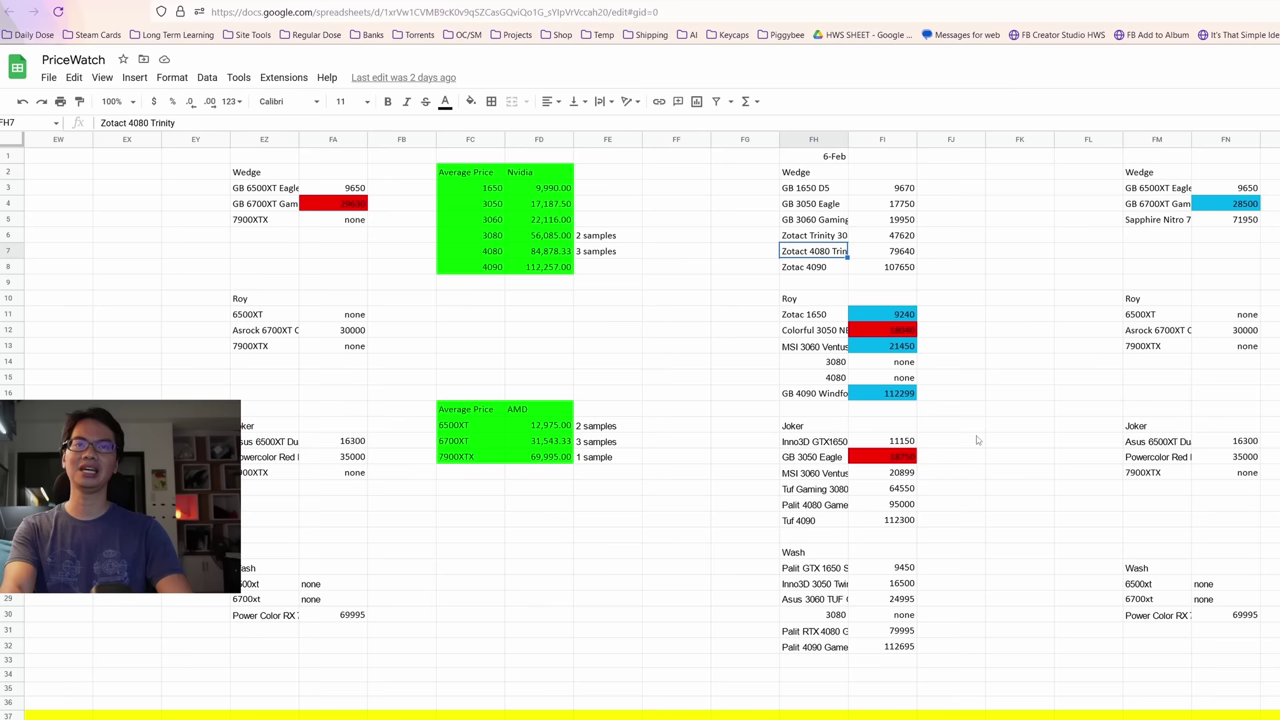
{"action": "key", "text": "Right"}
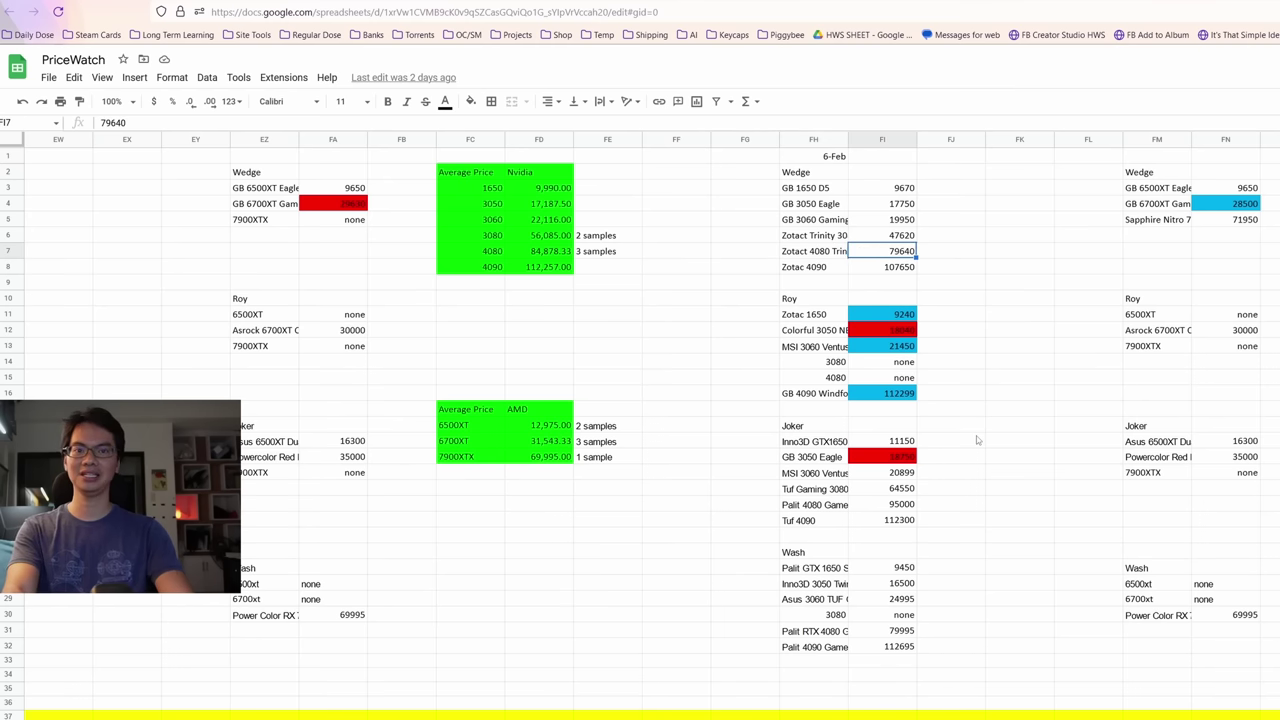
{"action": "key", "text": "Down"}
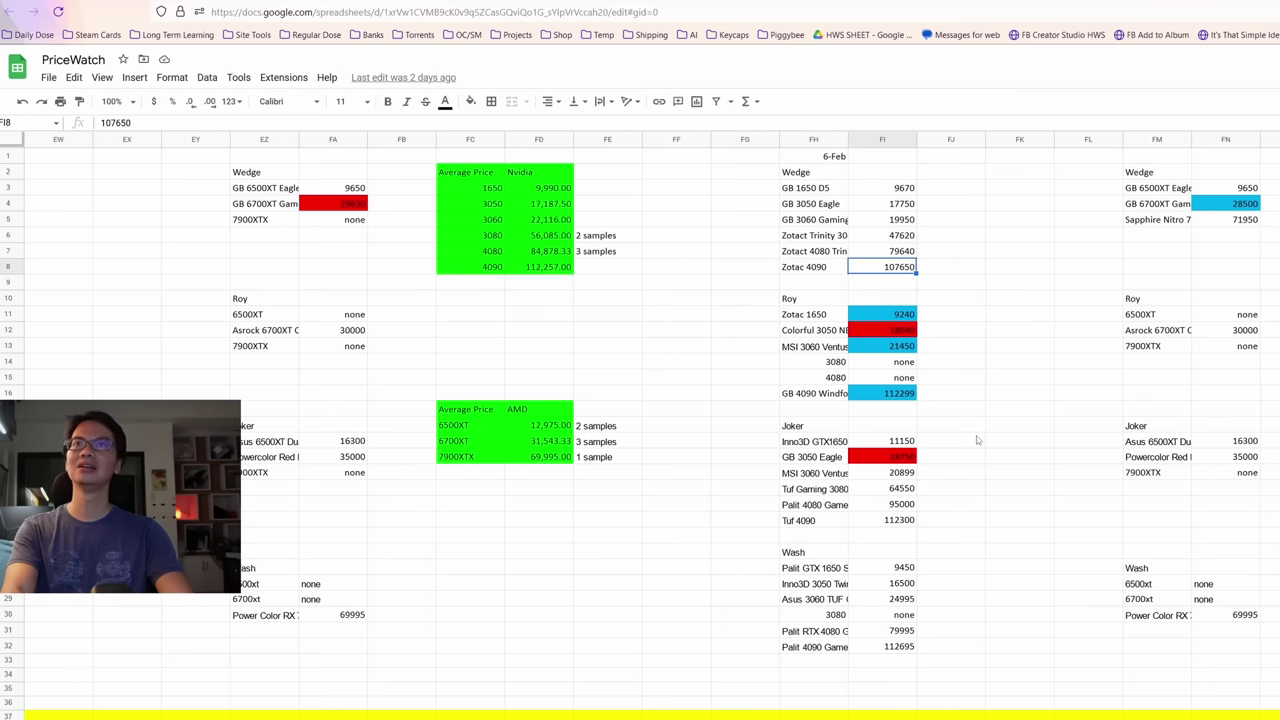
- Look over the rest of Wedge's 6-Feb Nvidia prices and continue to the next shop's Zotac 1650 entry in FH11
{"action": "key", "text": "Right"}
{"action": "key", "text": "Left"}
{"action": "key", "text": "Up"}
{"action": "key", "text": "Up"}
{"action": "key", "text": "Up"}
{"action": "key", "text": "Up"}
{"action": "key", "text": "Up"}
{"action": "key", "text": "Down"}
{"action": "key", "text": "Down"}
{"action": "key", "text": "Down"}
{"action": "key", "text": "Down"}
{"action": "key", "text": "Down"}
{"action": "key", "text": "Down"}
{"action": "key", "text": "Down"}
{"action": "key", "text": "Down"}
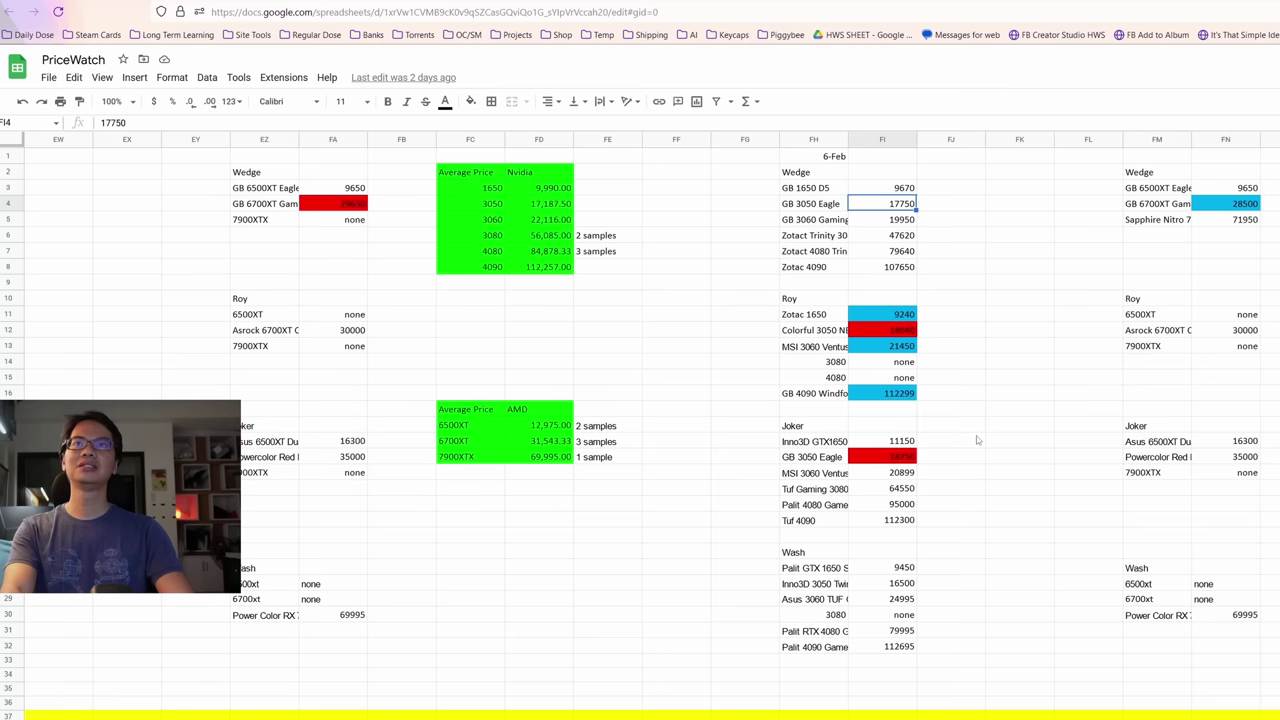
{"action": "key", "text": "Left"}
{"action": "key", "text": "Left"}
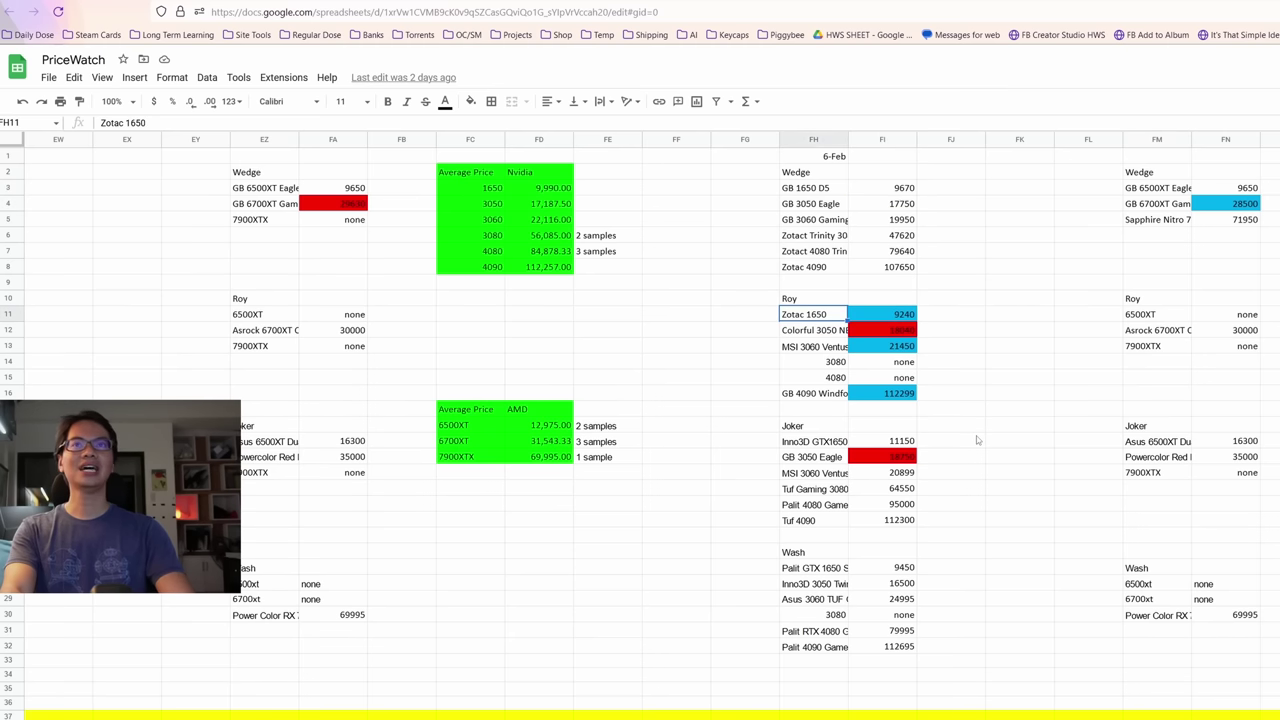
{"action": "key", "text": "Right"}
{"action": "key", "text": "Right"}
{"action": "key", "text": "Left"}
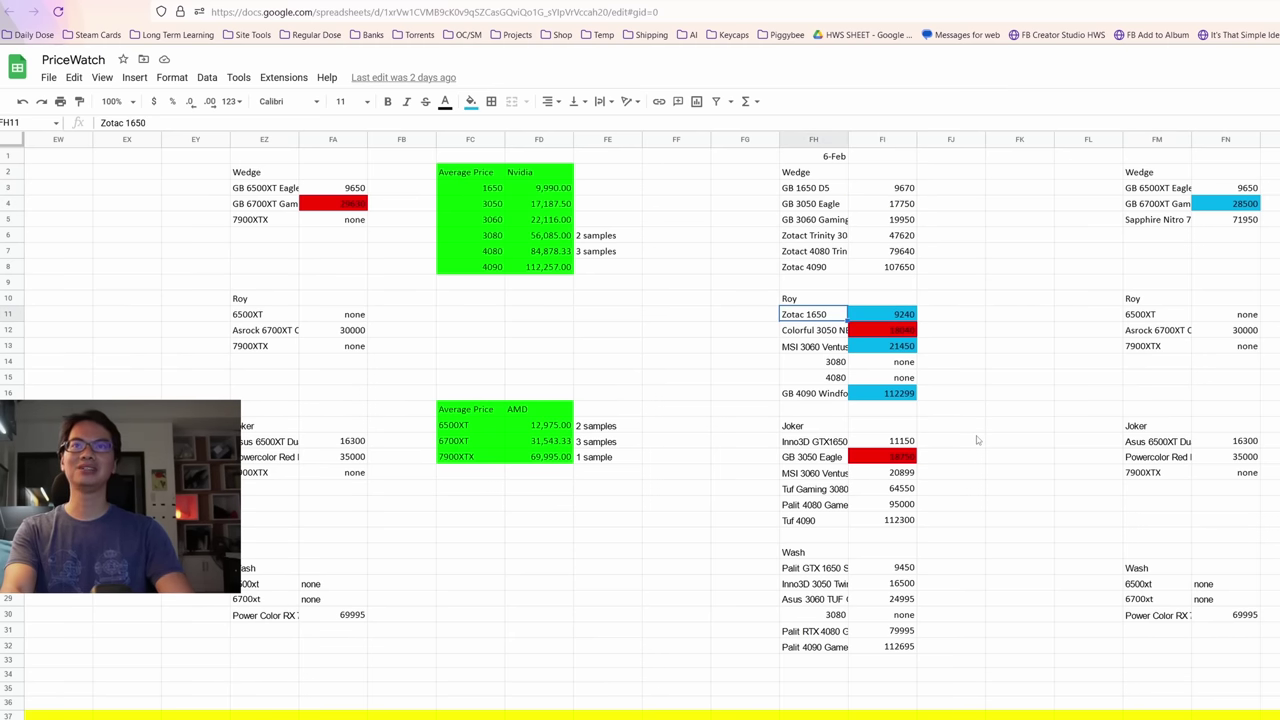
- Jump back to the 1-Feb list and examine the second shop's 1650, 3050, 3060 and 4090 prices in EV11 to EV16
{"action": "key", "text": "ctrl+Left"}
{"action": "key", "text": "ctrl+Left"}
{"action": "key", "text": "ctrl+Left"}
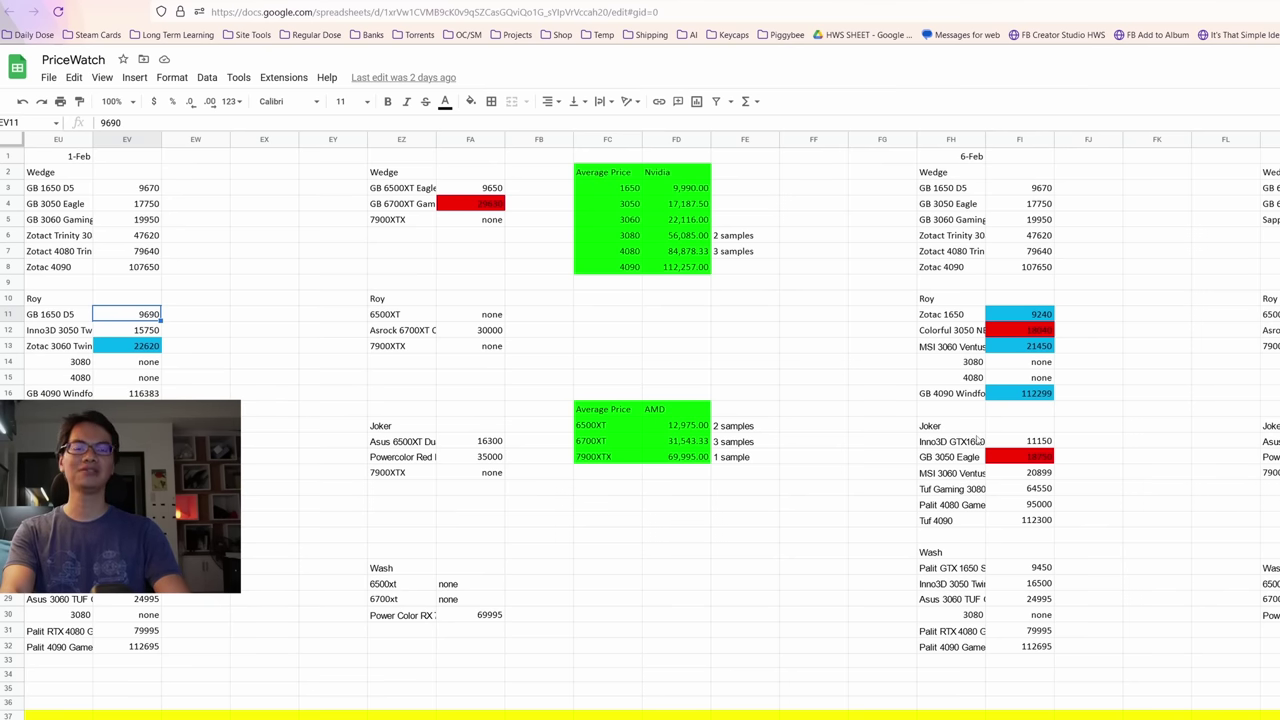
{"action": "key", "text": "Down"}
{"action": "key", "text": "Left"}
{"action": "key", "text": "Right"}
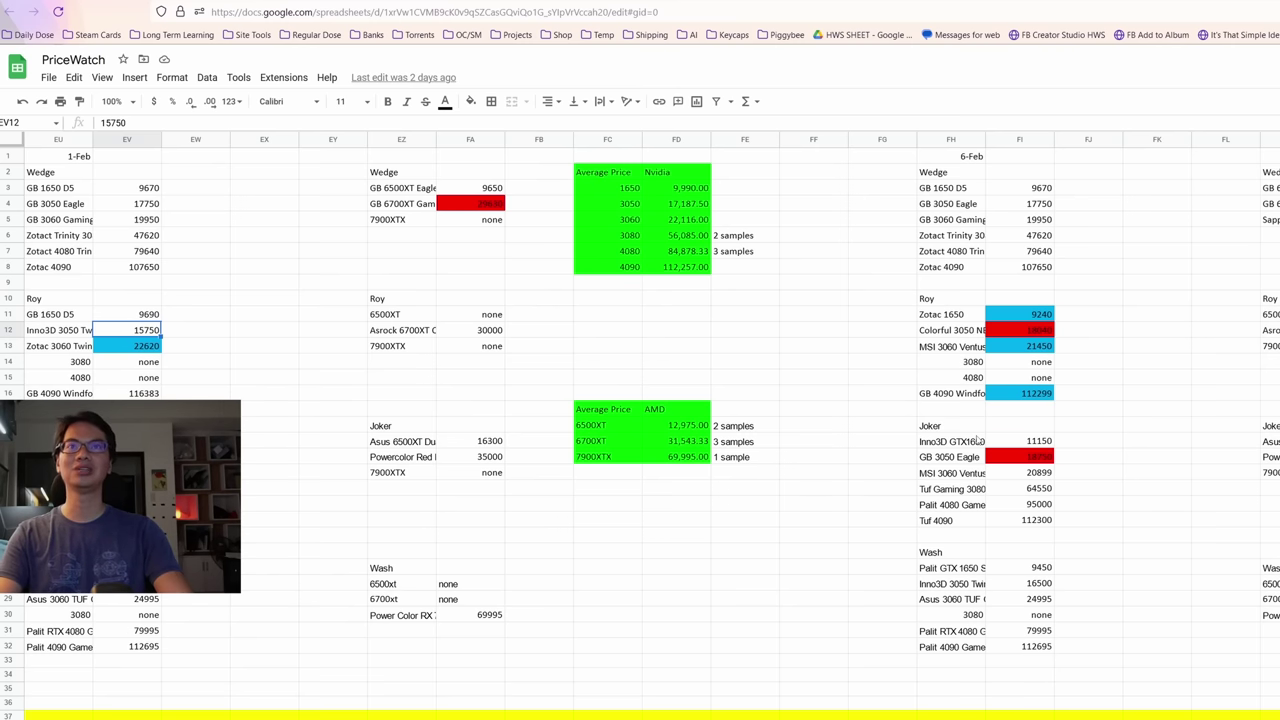
{"action": "key", "text": "Down"}
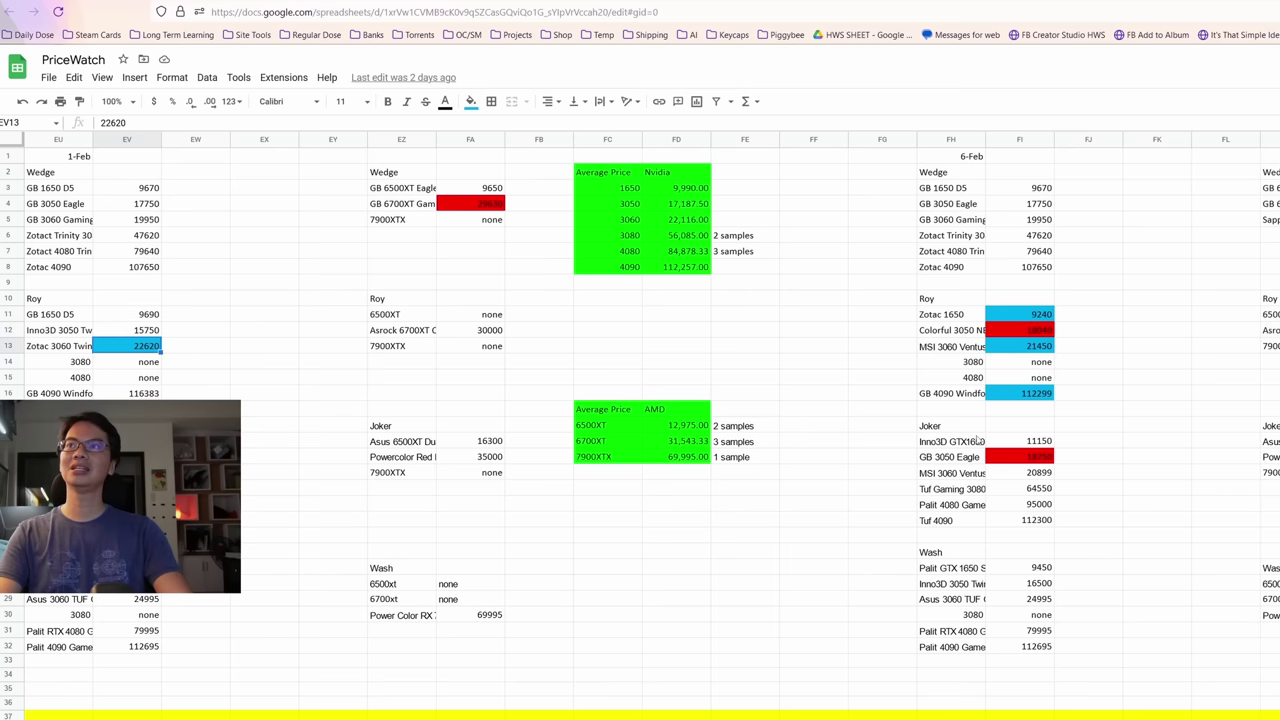
{"action": "key", "text": "Down"}
{"action": "key", "text": "Down"}
{"action": "key", "text": "Down"}
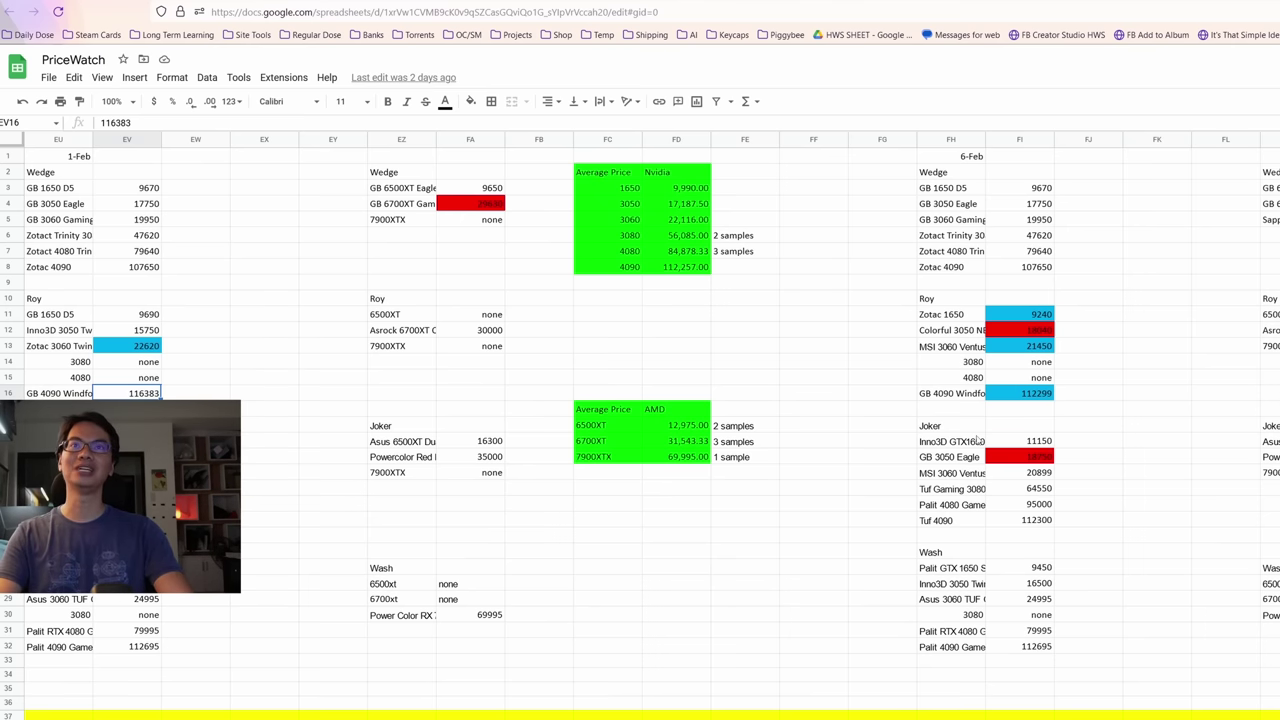
- Follow row 16 across to the 6-Feb list to compare the second shop's GB 4090 Windforce price with the 1-Feb one
{"action": "key", "text": "Right"}
{"action": "key", "text": "Right"}
{"action": "key", "text": "Right"}
{"action": "key", "text": "Right"}
{"action": "key", "text": "Right"}
{"action": "key", "text": "Right"}
{"action": "key", "text": "Right"}
{"action": "key", "text": "Right"}
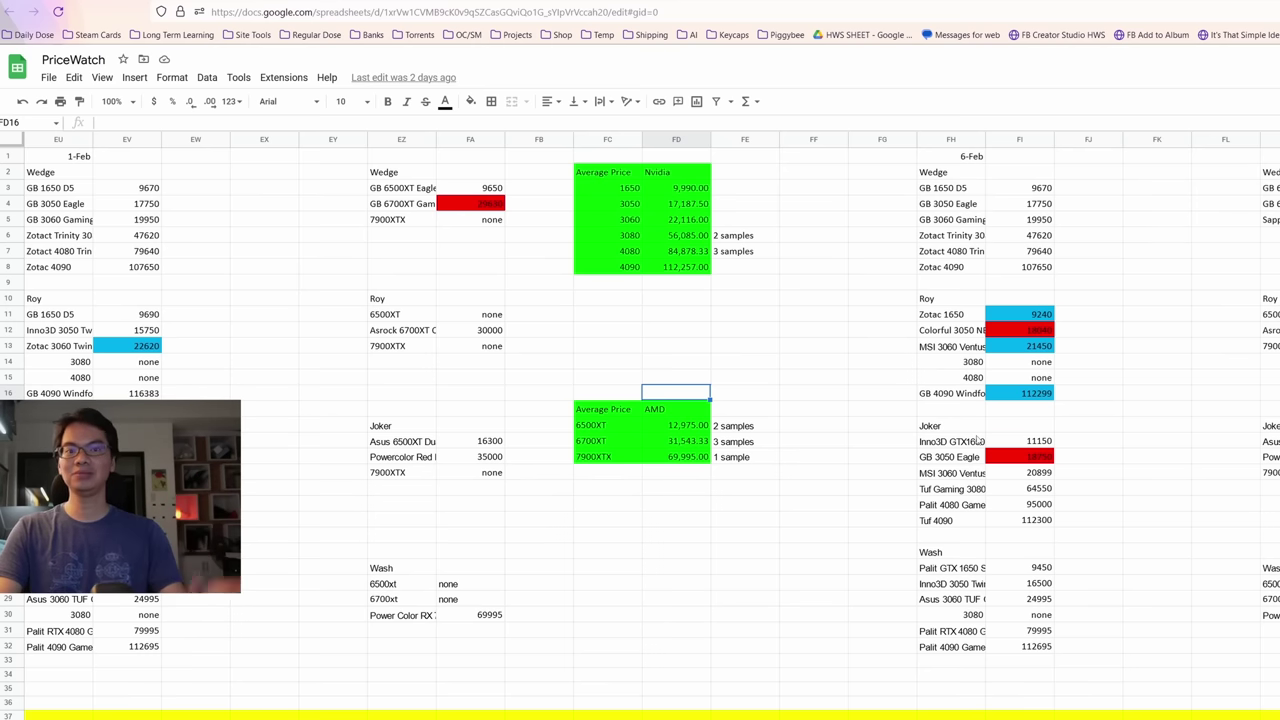
{"action": "key", "text": "Right"}
{"action": "key", "text": "Right"}
{"action": "key", "text": "Right"}
{"action": "key", "text": "Right"}
{"action": "key", "text": "Right"}
{"action": "key", "text": "Right"}
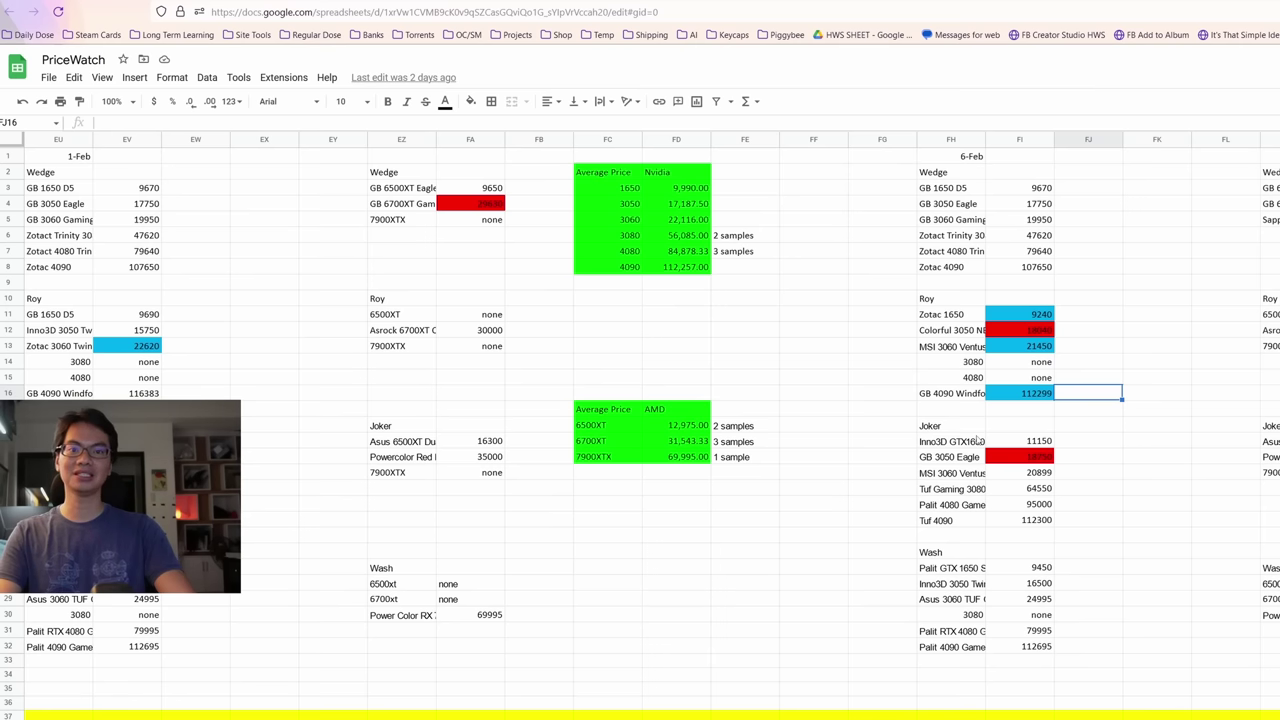
- Go up the 6-Feb price column to Wedge's GB 1650 D5 price in cell FI3
{"action": "key", "text": "Left"}
{"action": "key", "text": "Up"}
{"action": "key", "text": "Up"}
{"action": "key", "text": "Up"}
{"action": "key", "text": "Up"}
{"action": "key", "text": "Up"}
{"action": "key", "text": "Up"}
{"action": "key", "text": "Up"}
{"action": "key", "text": "Up"}
{"action": "key", "text": "Up"}
{"action": "key", "text": "Up"}
{"action": "key", "text": "Up"}
{"action": "key", "text": "Up"}
{"action": "key", "text": "Up"}
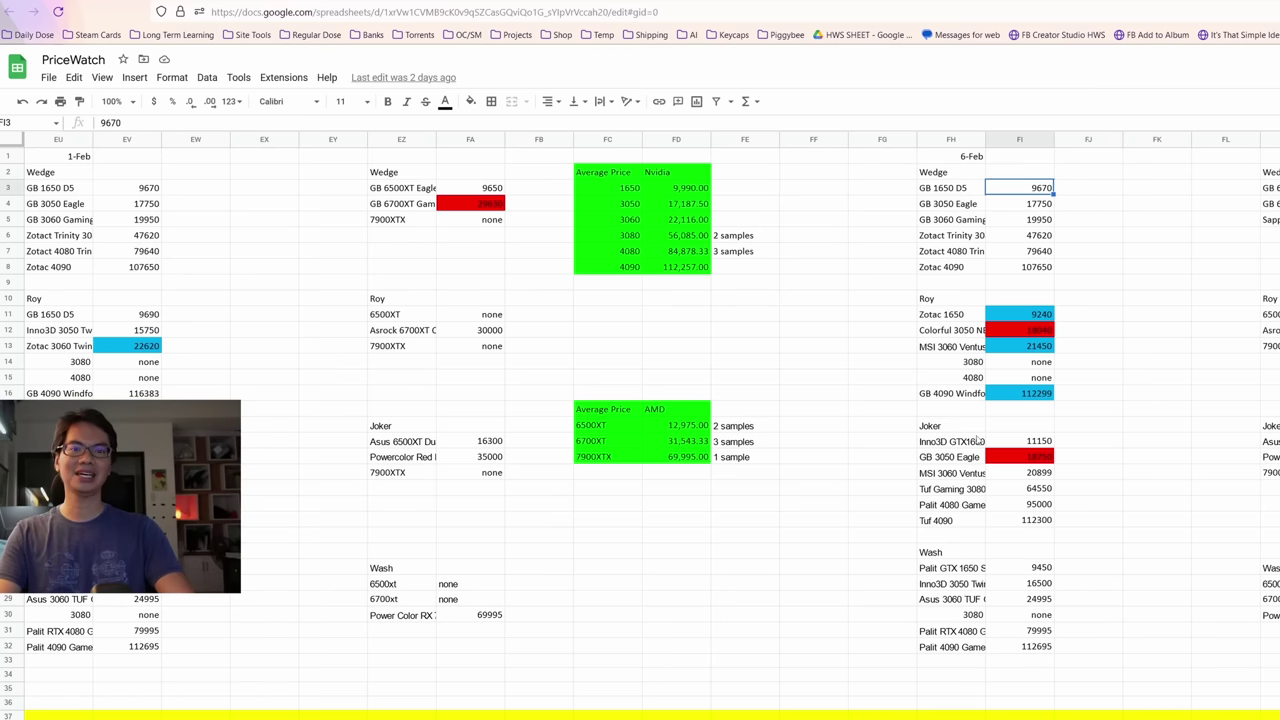
- Look down the 6-Feb price column FI, past Wedge's list and on to the following shops' prices
{"action": "key", "text": "Up"}
{"action": "key", "text": "Down"}
{"action": "key", "text": "Down"}
{"action": "key", "text": "Down"}
{"action": "key", "text": "Down"}
{"action": "key", "text": "Down"}
{"action": "key", "text": "Down"}
{"action": "key", "text": "Down"}
{"action": "key", "text": "Down"}
{"action": "key", "text": "Down"}
{"action": "key", "text": "Down"}
{"action": "key", "text": "Down"}
{"action": "key", "text": "Down"}
{"action": "key", "text": "Down"}
{"action": "key", "text": "Down"}
{"action": "key", "text": "Down"}
{"action": "key", "text": "Down"}
{"action": "key", "text": "Down"}
{"action": "key", "text": "Down"}
{"action": "key", "text": "Down"}
{"action": "key", "text": "Down"}
{"action": "key", "text": "Down"}
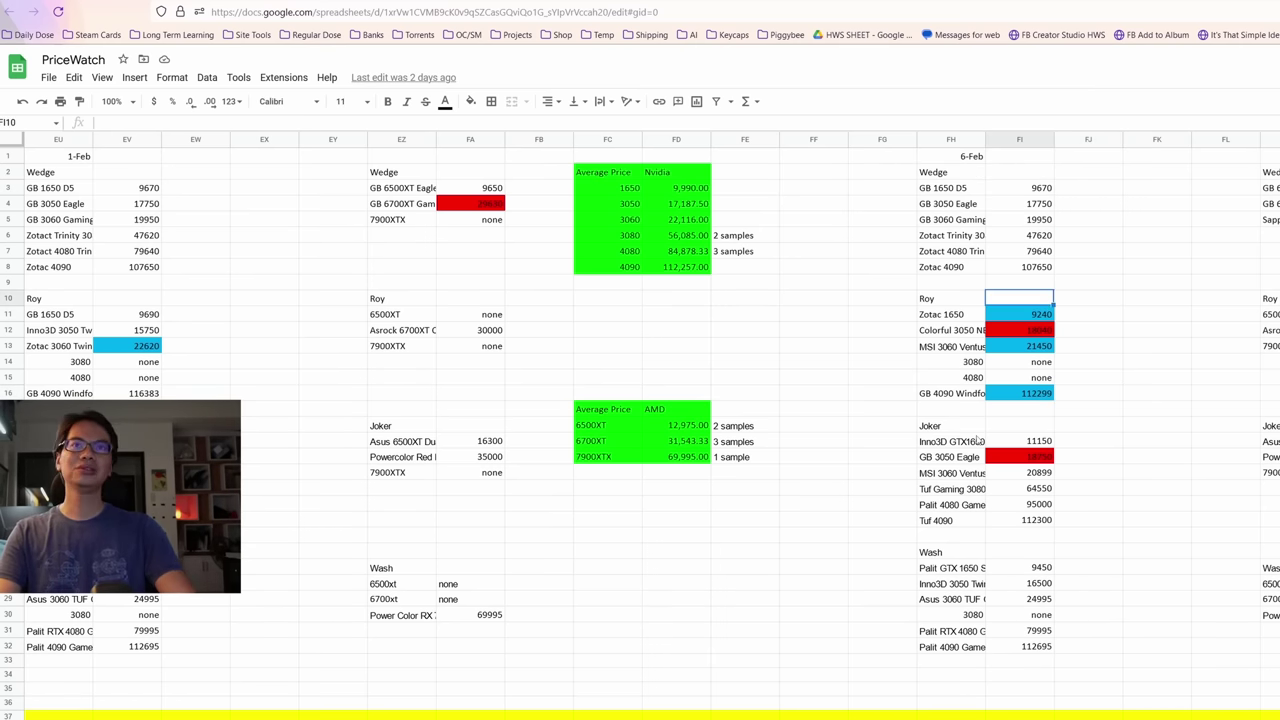
- Look down the rest of the 6-Feb Nvidia price column to Wash's Palit 4090 price in FI32
{"action": "key", "text": "Down"}
{"action": "key", "text": "Down"}
{"action": "key", "text": "Down"}
{"action": "key", "text": "Down"}
{"action": "key", "text": "Down"}
{"action": "key", "text": "Down"}
{"action": "key", "text": "Down"}
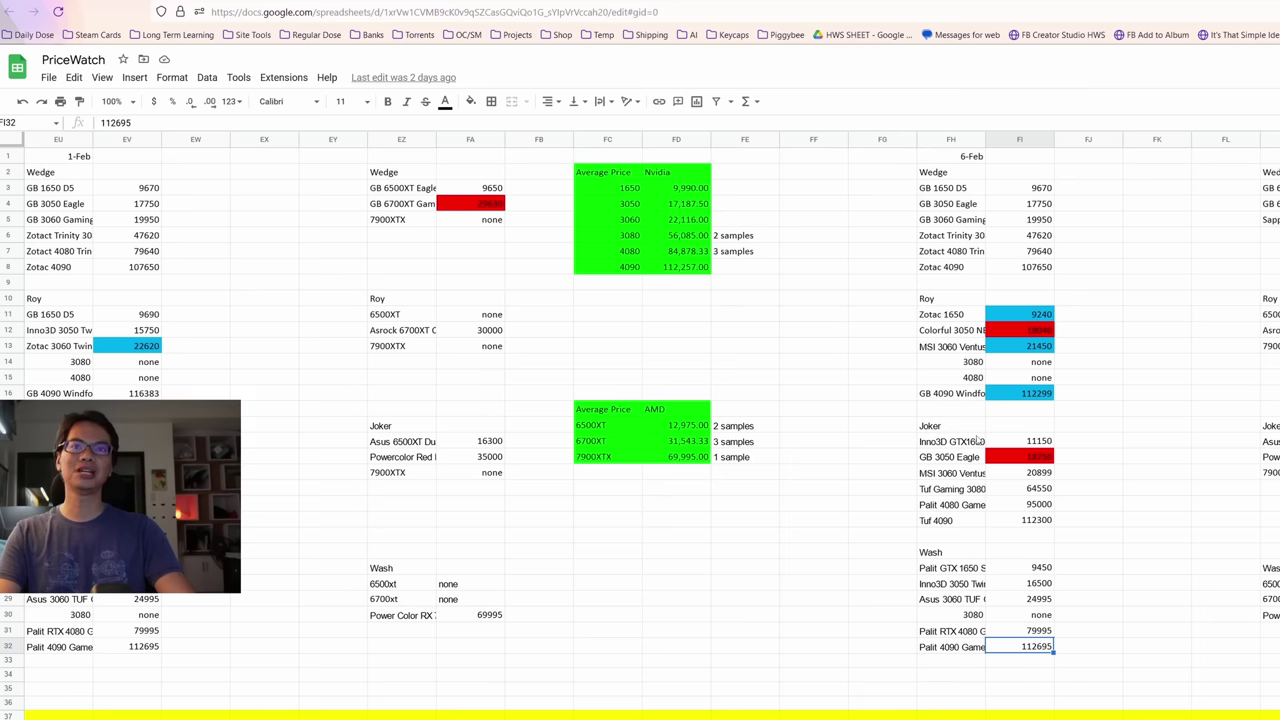
- Change the fill of Joker's 6-Feb GB 3050 Eagle price in FI20 from red to white
{"action": "key", "text": "Up"}
{"action": "key", "text": "Up"}
{"action": "key", "text": "Up"}
{"action": "key", "text": "Up"}
{"action": "key", "text": "Up"}
{"action": "key", "text": "Up"}
{"action": "key", "text": "Up"}
{"action": "key", "text": "Up"}
{"action": "key", "text": "Up"}
{"action": "key", "text": "Up"}
{"action": "key", "text": "Up"}
{"action": "key", "text": "Up"}
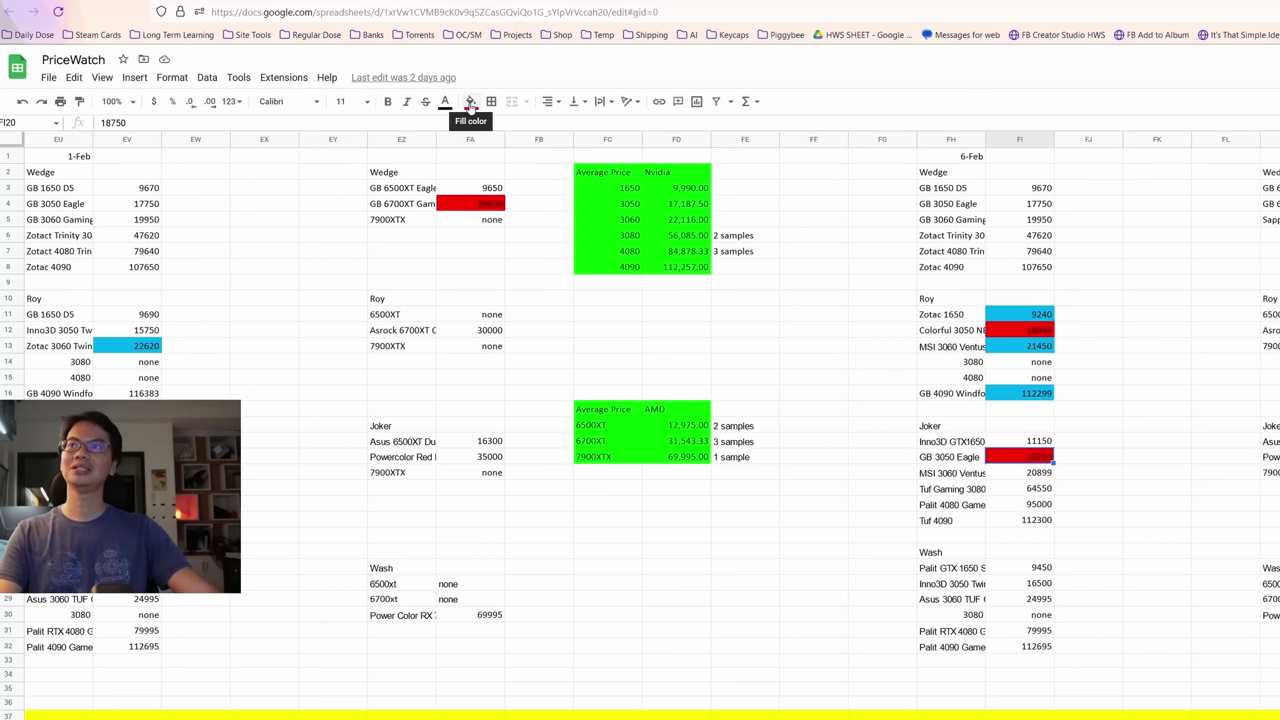
{"action": "left_click", "coordinate": [470, 103]}
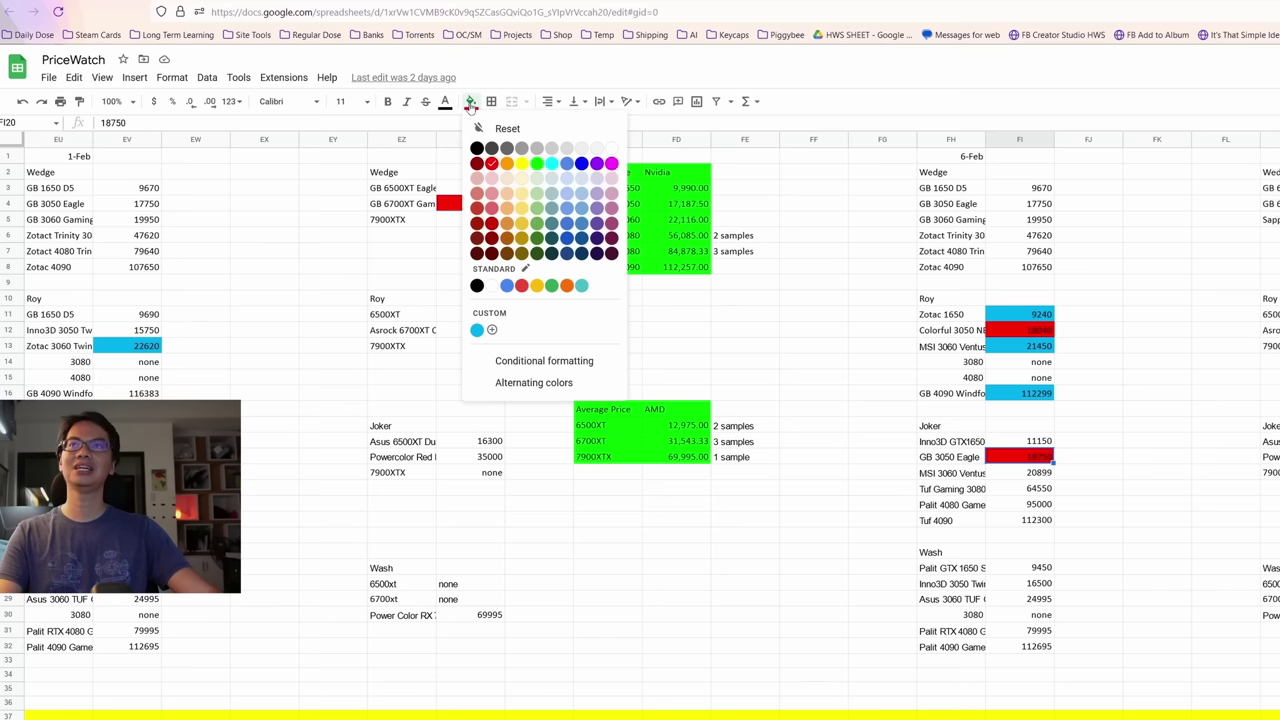
{"action": "left_click", "coordinate": [613, 149]}
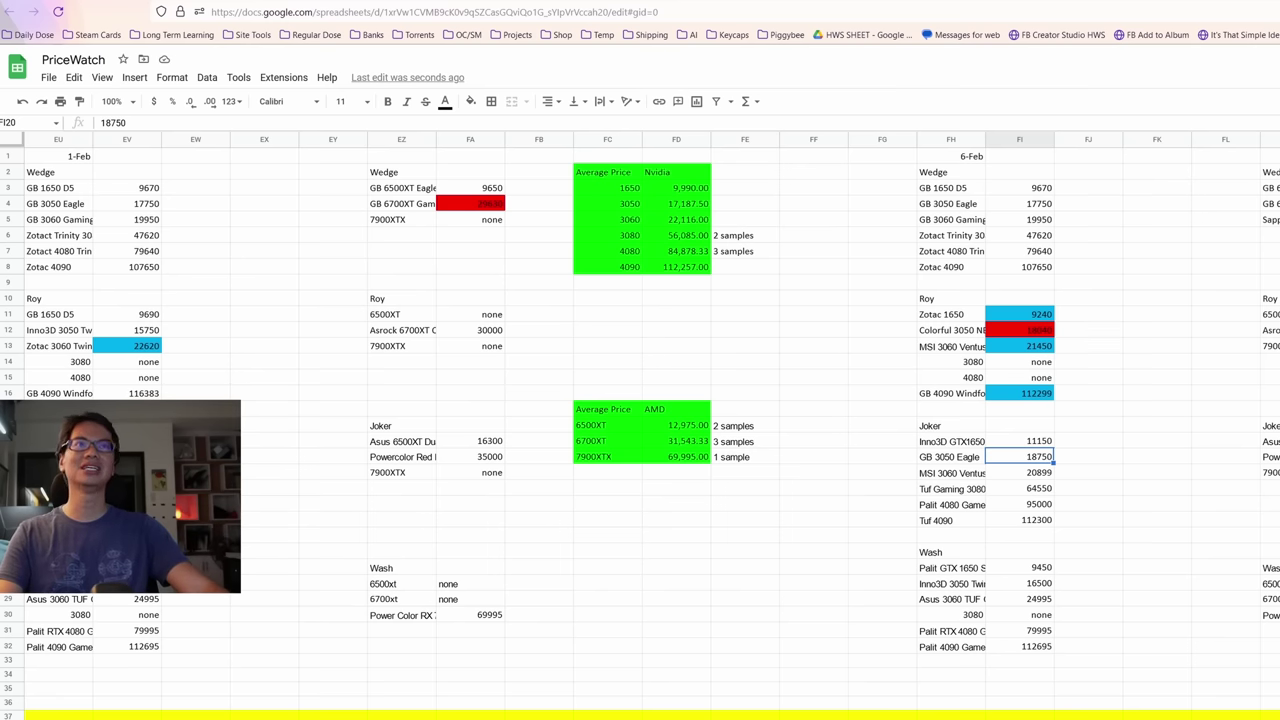
- Check the 6-Feb Nvidia average prices down to the 4090 average formula in FQ8
{"action": "left_click", "coordinate": [607, 188]}
{"action": "key", "text": "Down"}
{"action": "key", "text": "Down"}
{"action": "key", "text": "Down"}
{"action": "key", "text": "Down"}
{"action": "key", "text": "Down"}
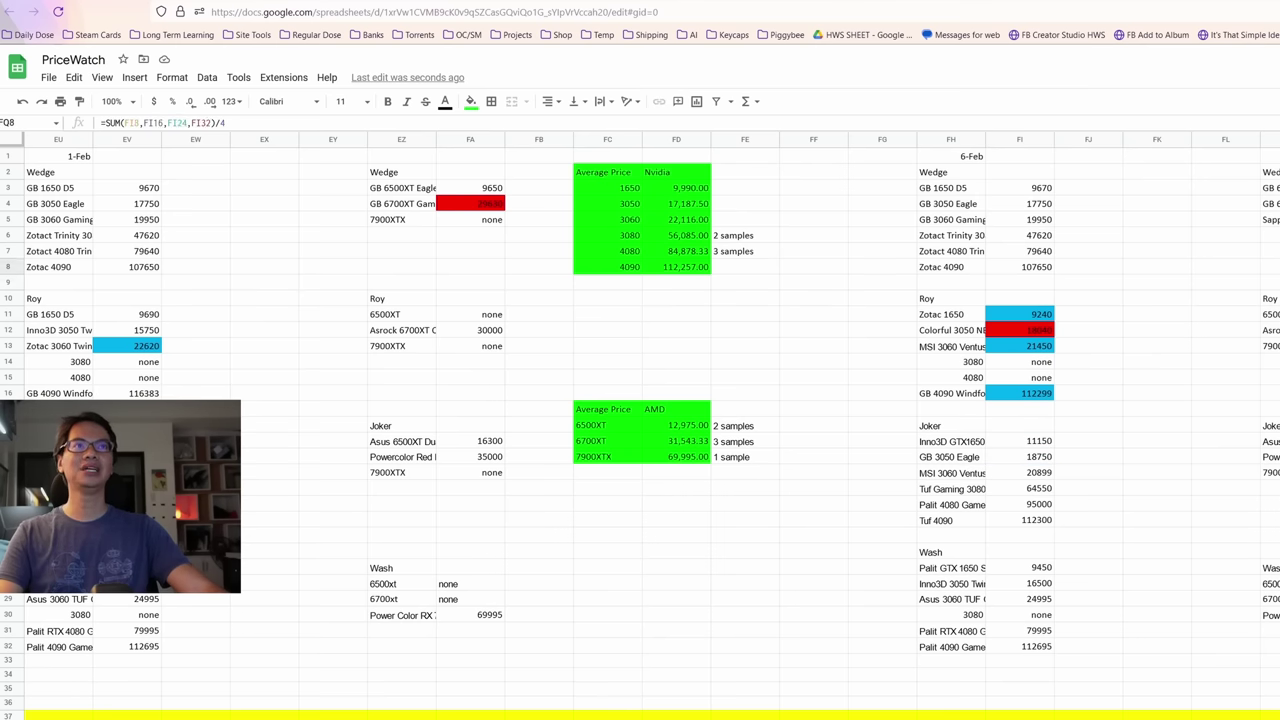
- Examine the highlighted 6-Feb AMD CPU prices: Wedge's R5 5600X and the second shop's R5 5600X and R5 3600
{"action": "scroll", "coordinate": [640, 400], "scroll_direction": "down", "scroll_amount": 5}
{"action": "scroll", "coordinate": [640, 400], "scroll_direction": "down", "scroll_amount": 2}
{"action": "scroll", "coordinate": [640, 400], "scroll_direction": "up", "scroll_amount": 7}
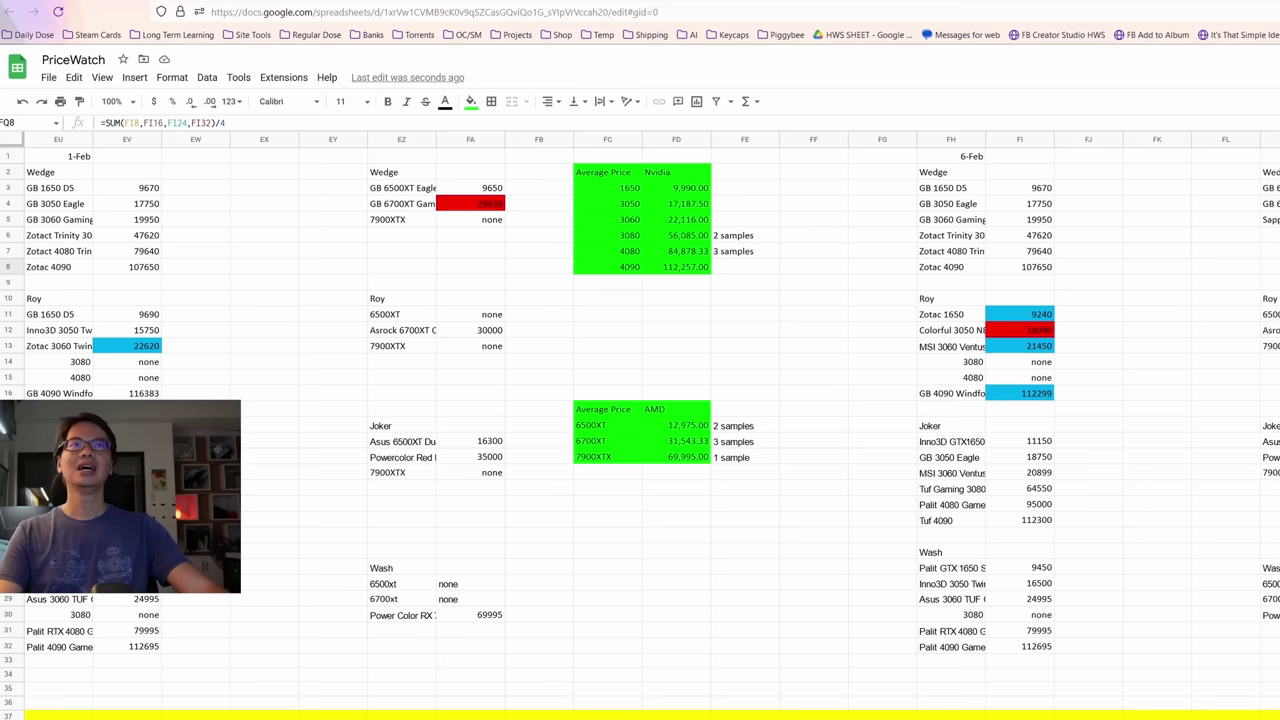
{"action": "scroll", "coordinate": [640, 400], "scroll_direction": "down", "scroll_amount": 5}
{"action": "scroll", "coordinate": [1068, 312], "scroll_direction": "down", "scroll_amount": 3}
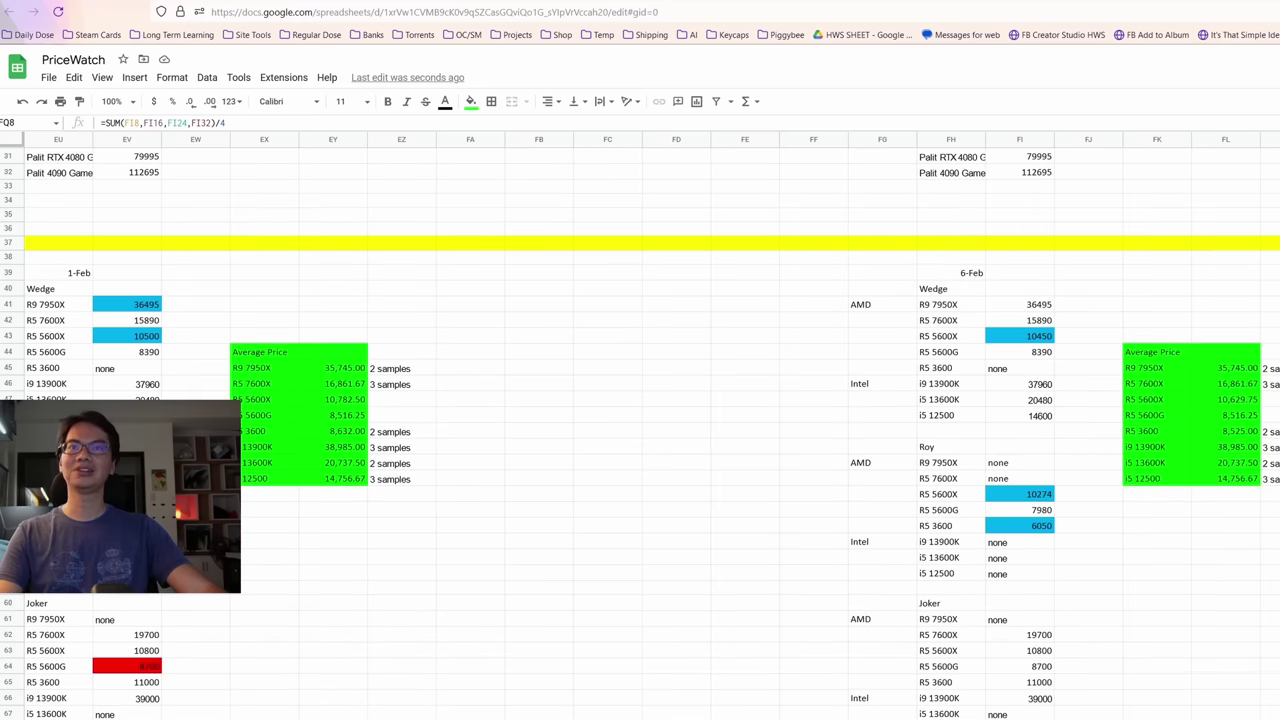
{"action": "left_click", "coordinate": [1046, 340]}
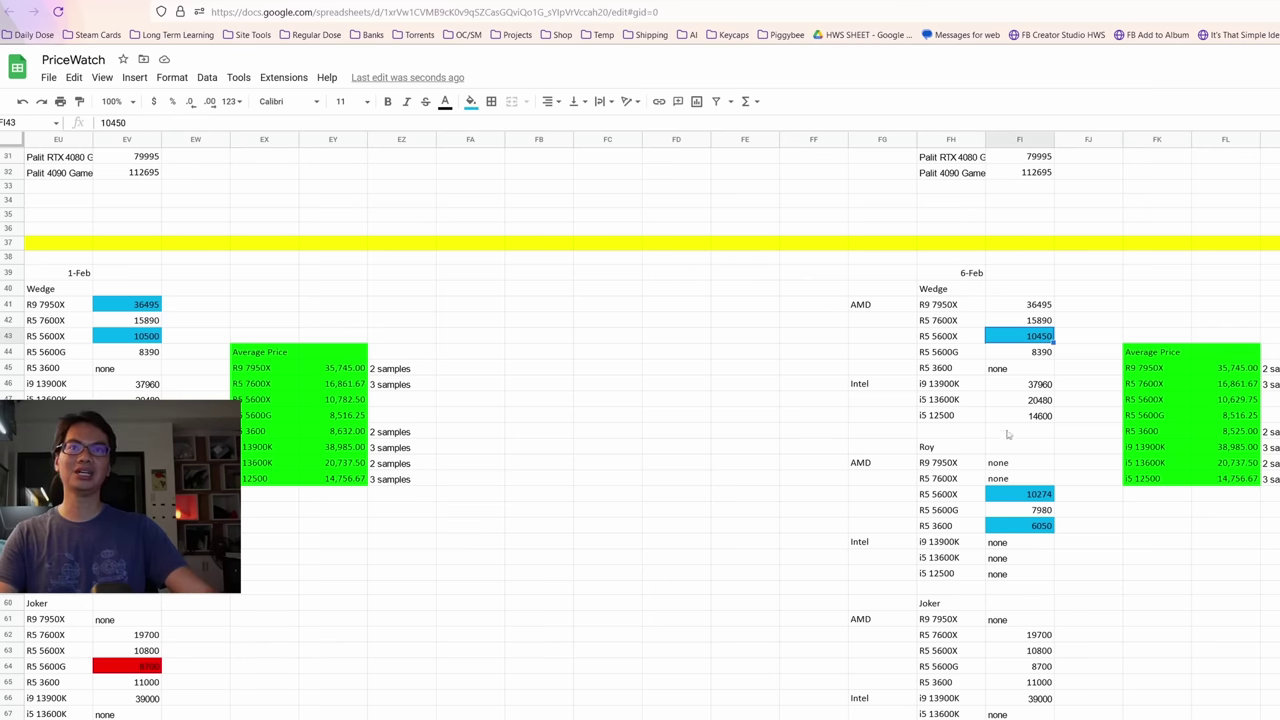
{"action": "left_click", "coordinate": [1030, 497]}
{"action": "left_click", "coordinate": [1013, 527]}
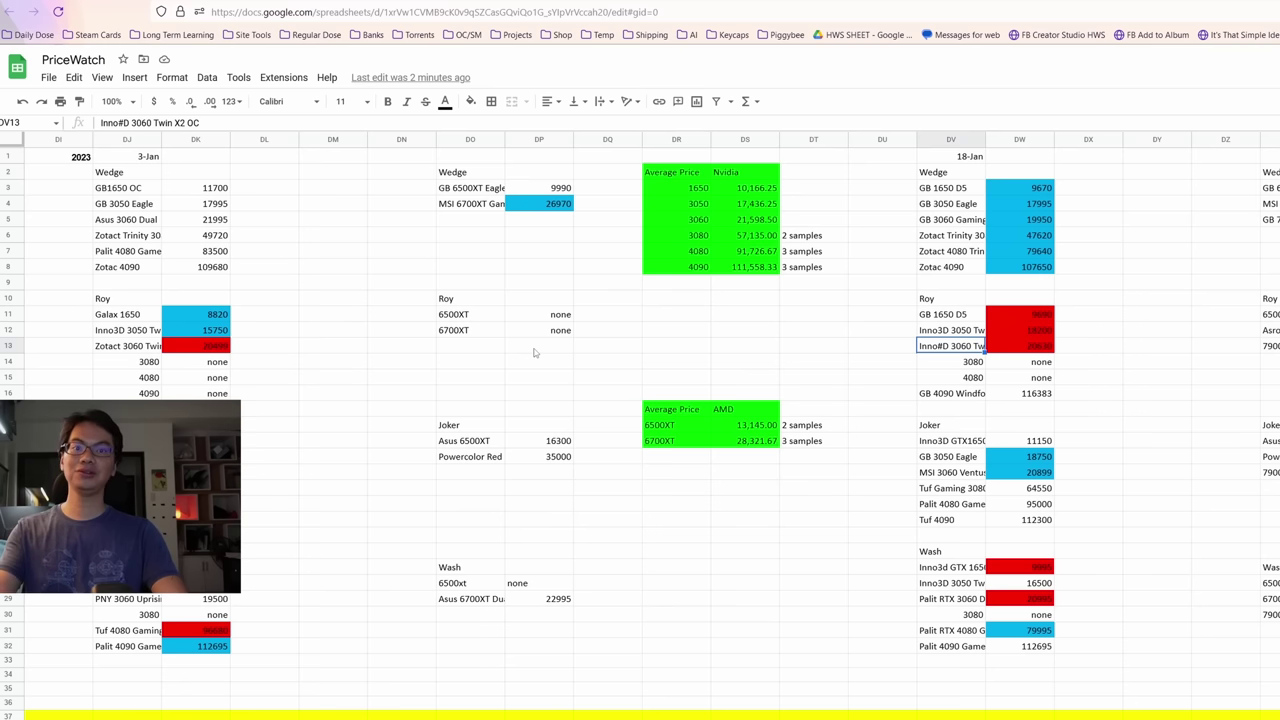
- Go up the 18-Jan Nvidia list from the second shop's cards to the date row in DW1
{"action": "key", "text": "Up"}
{"action": "key", "text": "Up"}
{"action": "key", "text": "Up"}
{"action": "key", "text": "Up"}
{"action": "key", "text": "Up"}
{"action": "key", "text": "Up"}
{"action": "key", "text": "Up"}
{"action": "key", "text": "Up"}
{"action": "key", "text": "Up"}
{"action": "key", "text": "Up"}
{"action": "key", "text": "Up"}
{"action": "key", "text": "Up"}
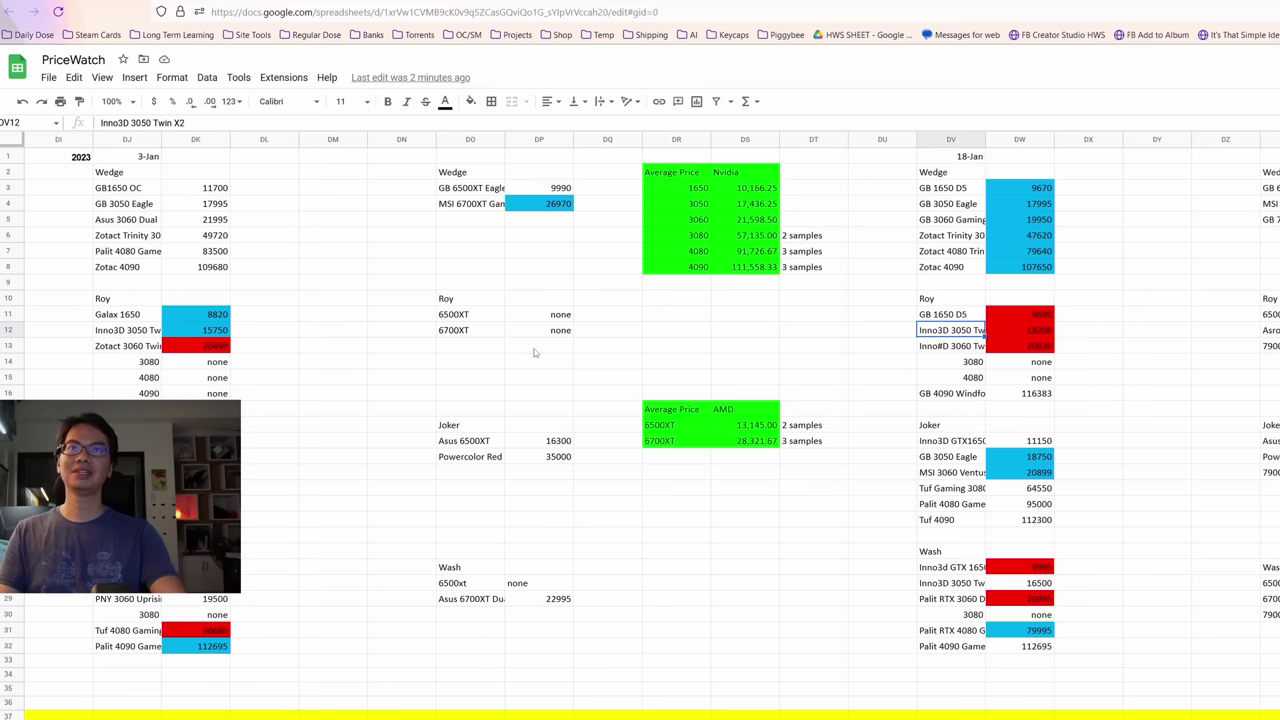
{"action": "key", "text": "Right"}
{"action": "key", "text": "Down"}
{"action": "key", "text": "Down"}
{"action": "key", "text": "Down"}
{"action": "key", "text": "Down"}
{"action": "key", "text": "Down"}
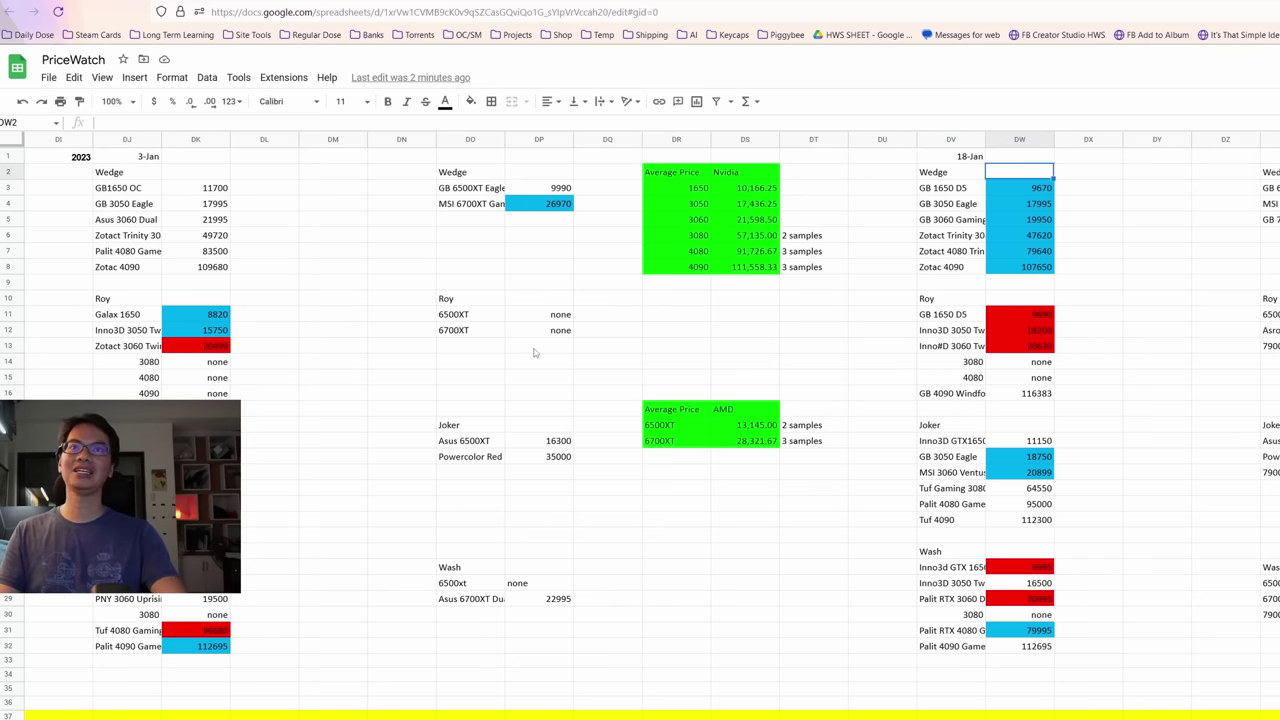
{"action": "key", "text": "Up"}
{"action": "key", "text": "Up"}
{"action": "key", "text": "Up"}
{"action": "key", "text": "Up"}
{"action": "key", "text": "Up"}
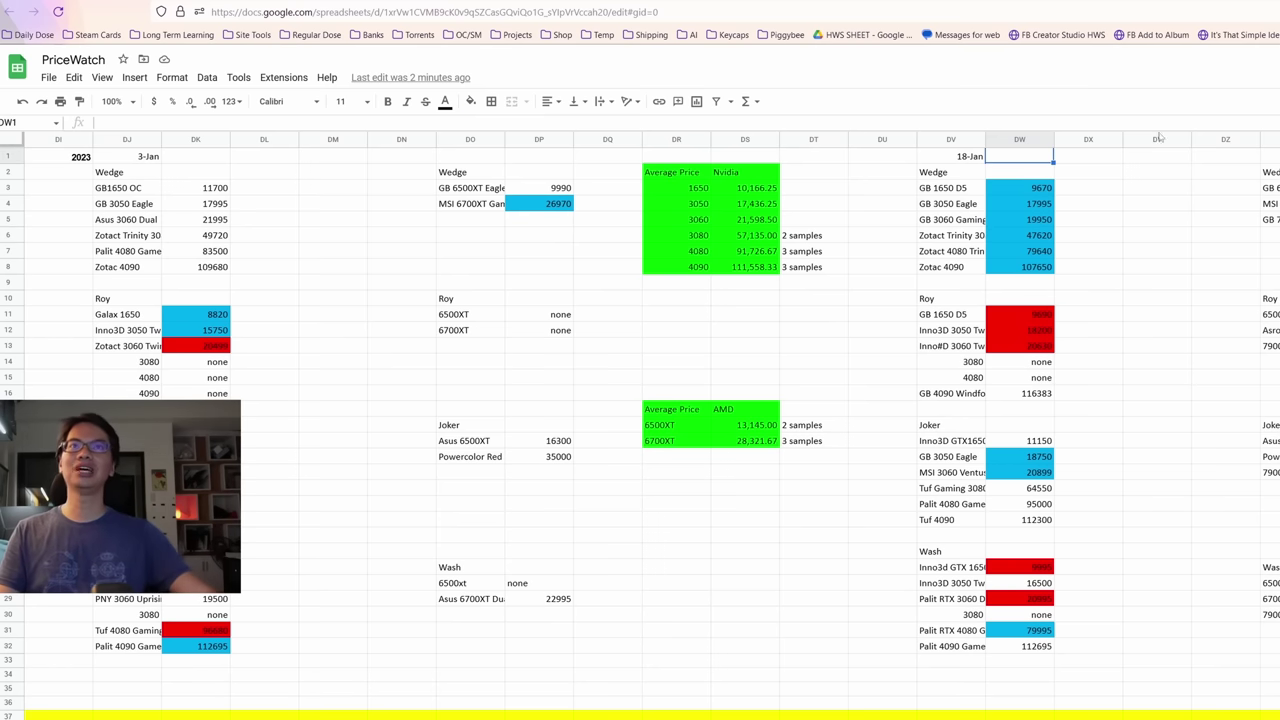
- Examine the second shop's 18-Jan 3050 and 3060 prices and Wash's 1650, 3060 and 4080 prices in column DW
{"action": "left_click", "coordinate": [1268, 188]}
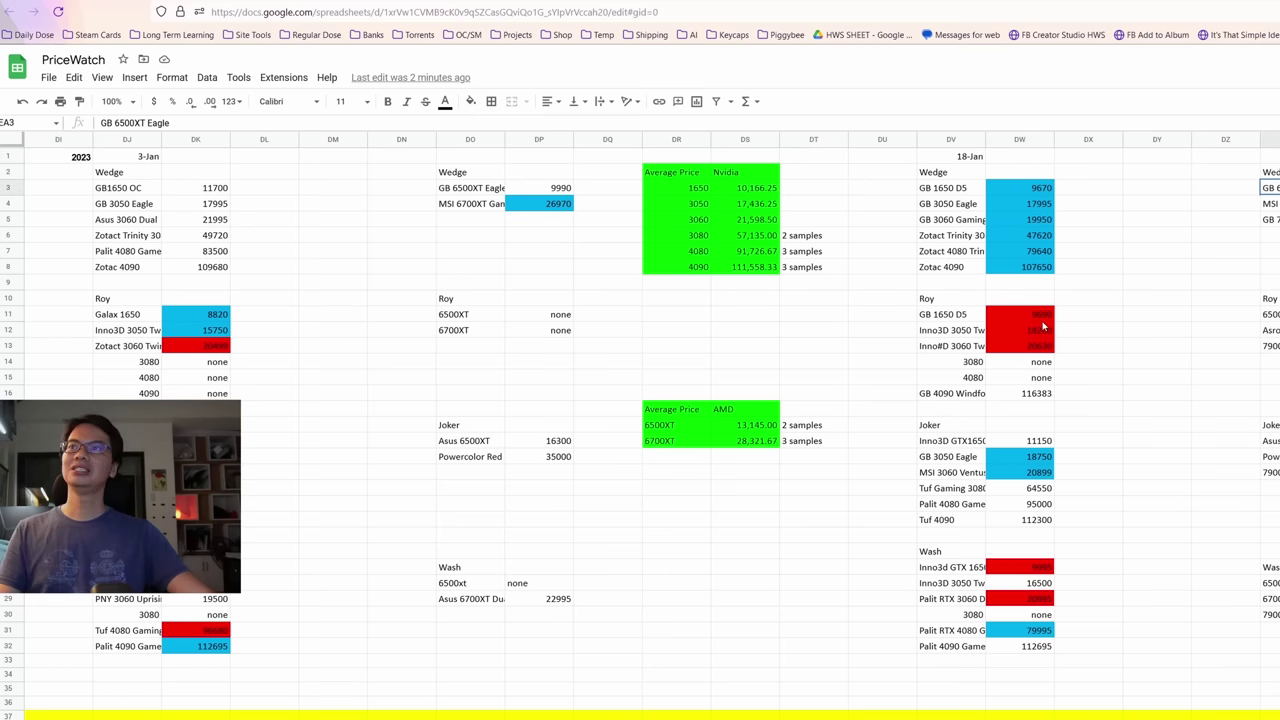
{"action": "left_click", "coordinate": [1042, 334]}
{"action": "left_click", "coordinate": [1040, 350]}
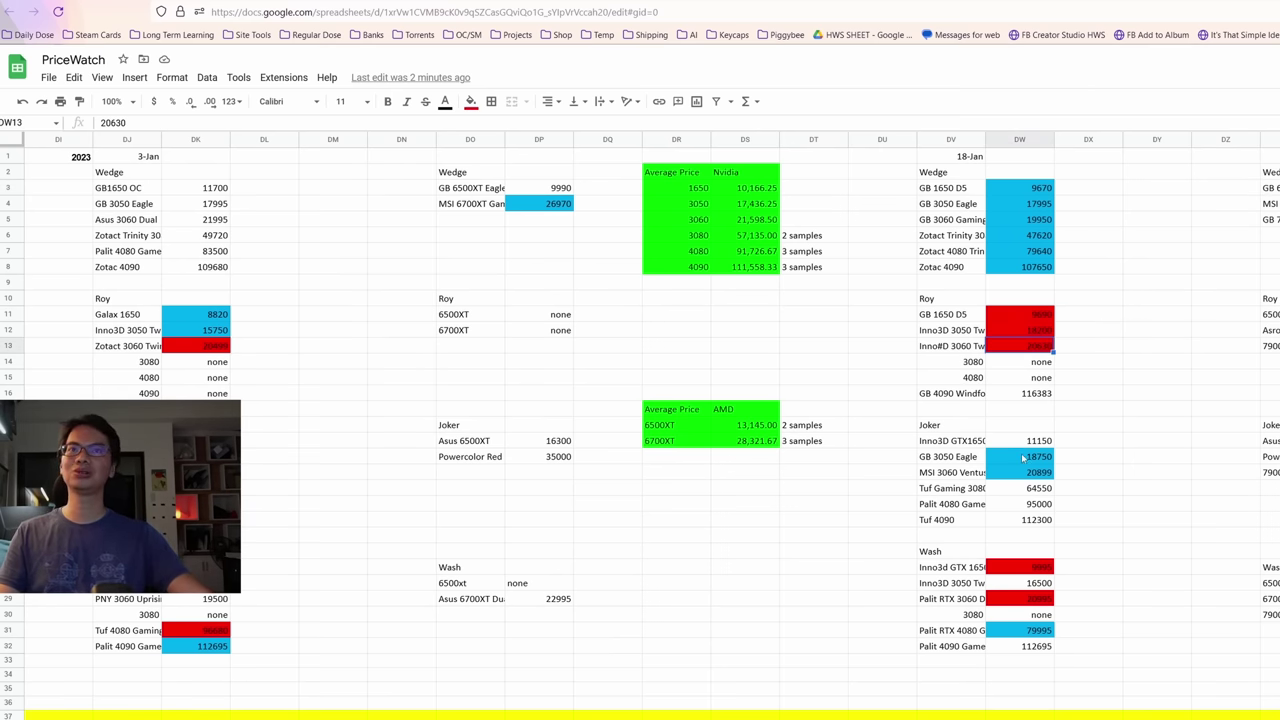
{"action": "left_click", "coordinate": [1043, 570]}
{"action": "left_click", "coordinate": [1038, 603]}
{"action": "left_click", "coordinate": [1042, 632]}
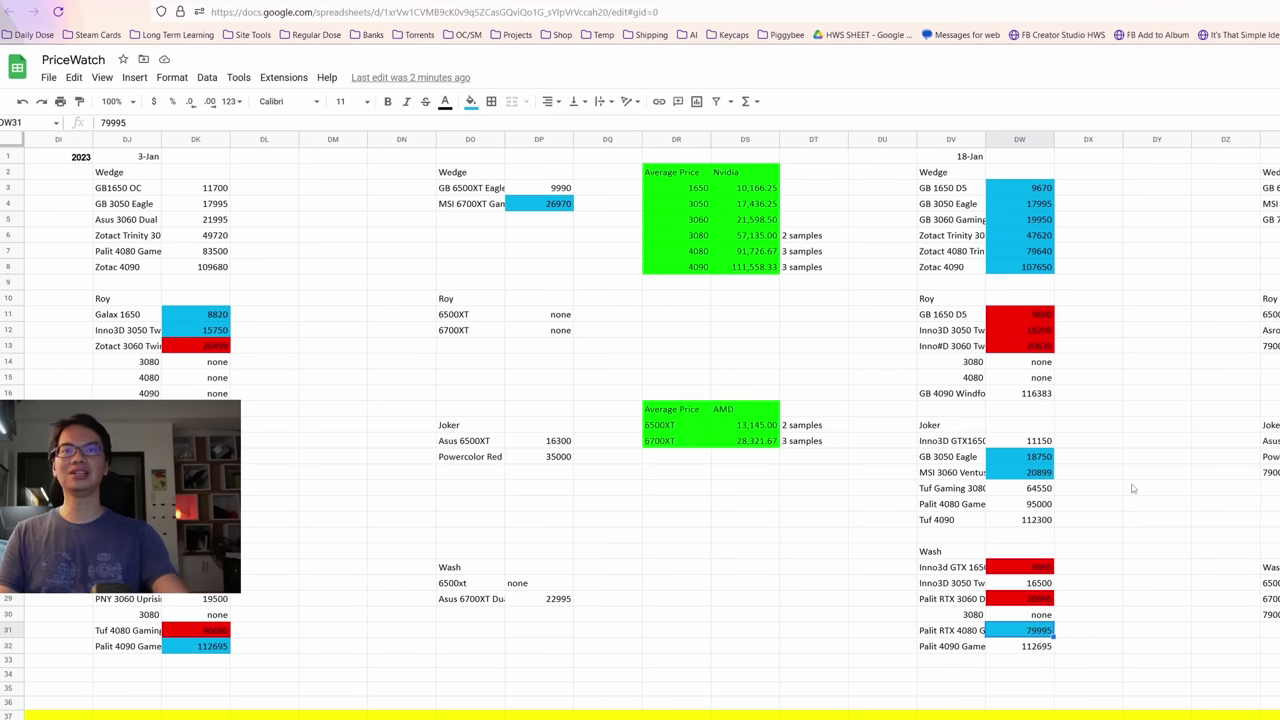
- Review the 18-Jan CPU price block DU38:DW78, ending on Wash's i9 13900K price in DW76
{"action": "scroll", "coordinate": [1150, 526], "scroll_direction": "down", "scroll_amount": 2}
{"action": "scroll", "coordinate": [1150, 526], "scroll_direction": "down", "scroll_amount": 3}
{"action": "left_click_drag", "start_coordinate": [881, 258], "coordinate": [1030, 716]}
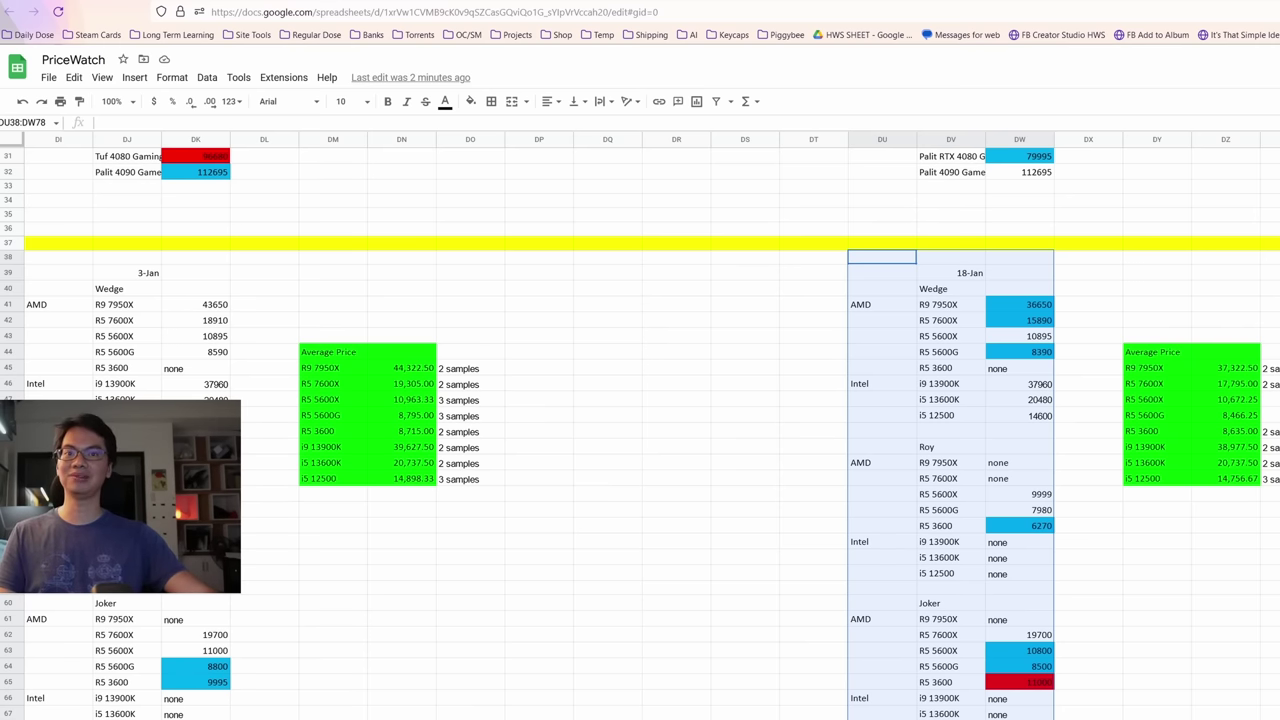
{"action": "left_click", "coordinate": [1020, 719]}
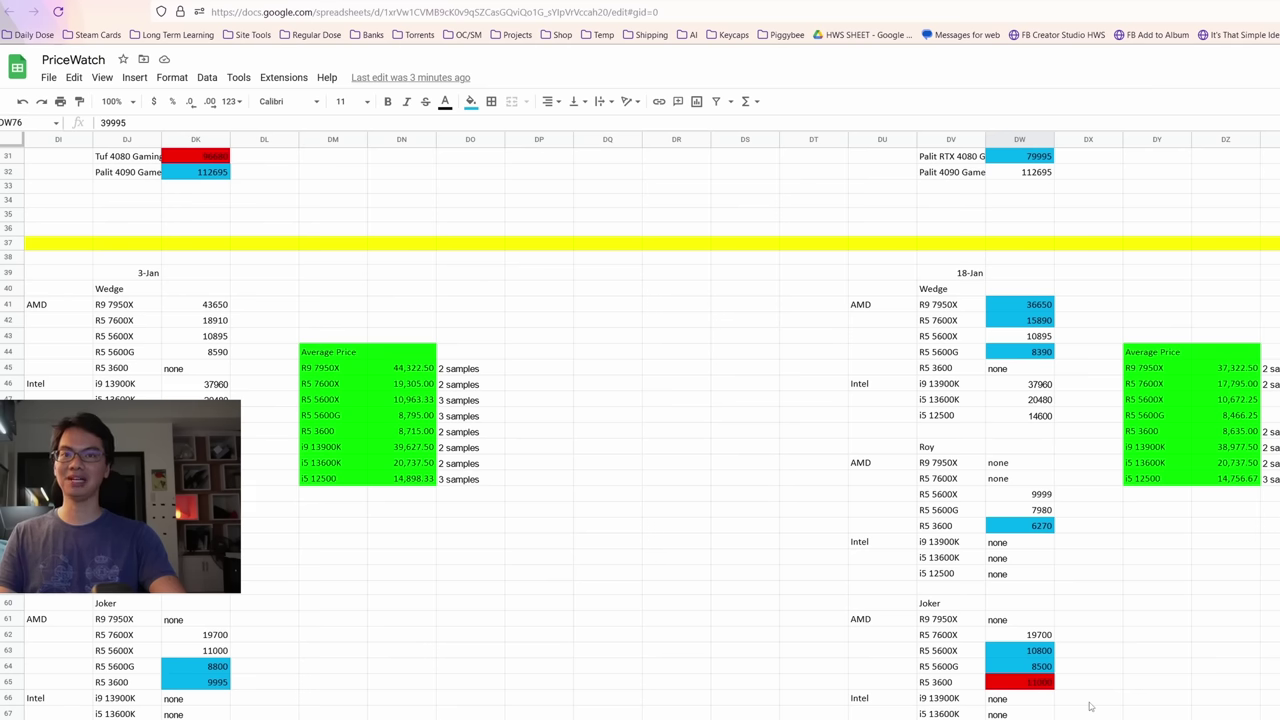
- Follow the CPU rows across from the 18-Jan list to the 25-Jan list in column EH
{"action": "key", "text": "Right"}
{"action": "key", "text": "Right"}
{"action": "key", "text": "Right"}
{"action": "key", "text": "Right"}
{"action": "key", "text": "Right"}
{"action": "key", "text": "Right"}
{"action": "key", "text": "Right"}
{"action": "key", "text": "Right"}
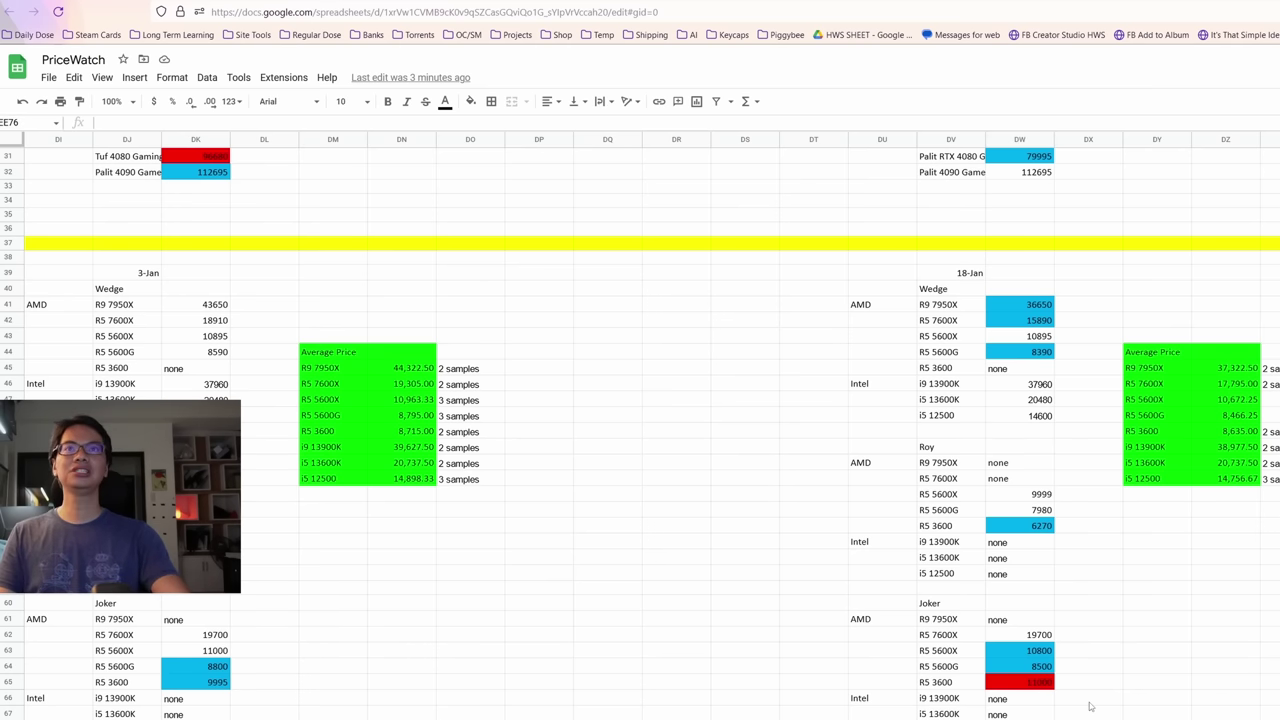
{"action": "key", "text": "Right"}
{"action": "key", "text": "Right"}
{"action": "key", "text": "Up"}
{"action": "key", "text": "Up"}
{"action": "key", "text": "Up"}
{"action": "key", "text": "Up"}
{"action": "key", "text": "Up"}
{"action": "key", "text": "Up"}
{"action": "key", "text": "Up"}
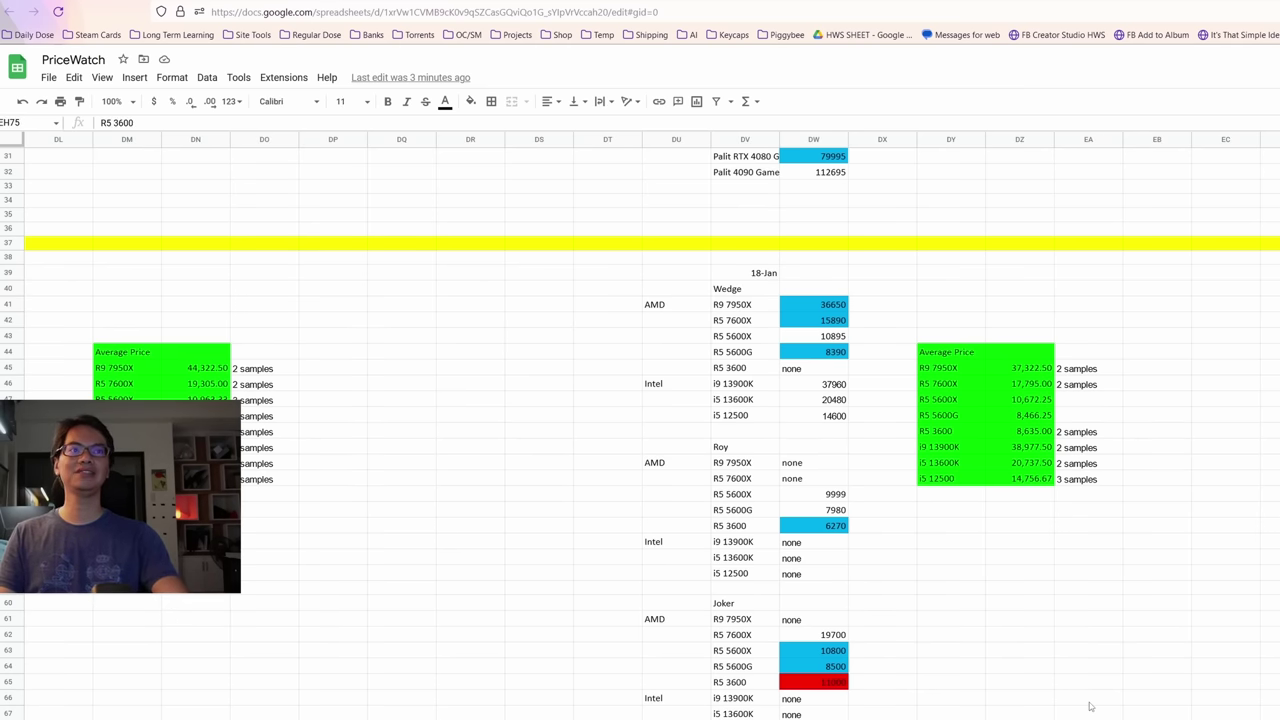
- Go up from the 25-Jan CPU list through the graphics card list to row 1
{"action": "key", "text": "Up"}
{"action": "key", "text": "Up"}
{"action": "key", "text": "Up"}
{"action": "key", "text": "Up"}
{"action": "key", "text": "Up"}
{"action": "key", "text": "Up"}
{"action": "key", "text": "Up"}
{"action": "key", "text": "Up"}
{"action": "key", "text": "Up"}
{"action": "key", "text": "Up"}
{"action": "key", "text": "Up"}
{"action": "key", "text": "Up"}
{"action": "key", "text": "Up"}
{"action": "key", "text": "Up"}
{"action": "key", "text": "Up"}
{"action": "key", "text": "Up"}
{"action": "key", "text": "Up"}
{"action": "key", "text": "Up"}
{"action": "key", "text": "Up"}
{"action": "key", "text": "Up"}
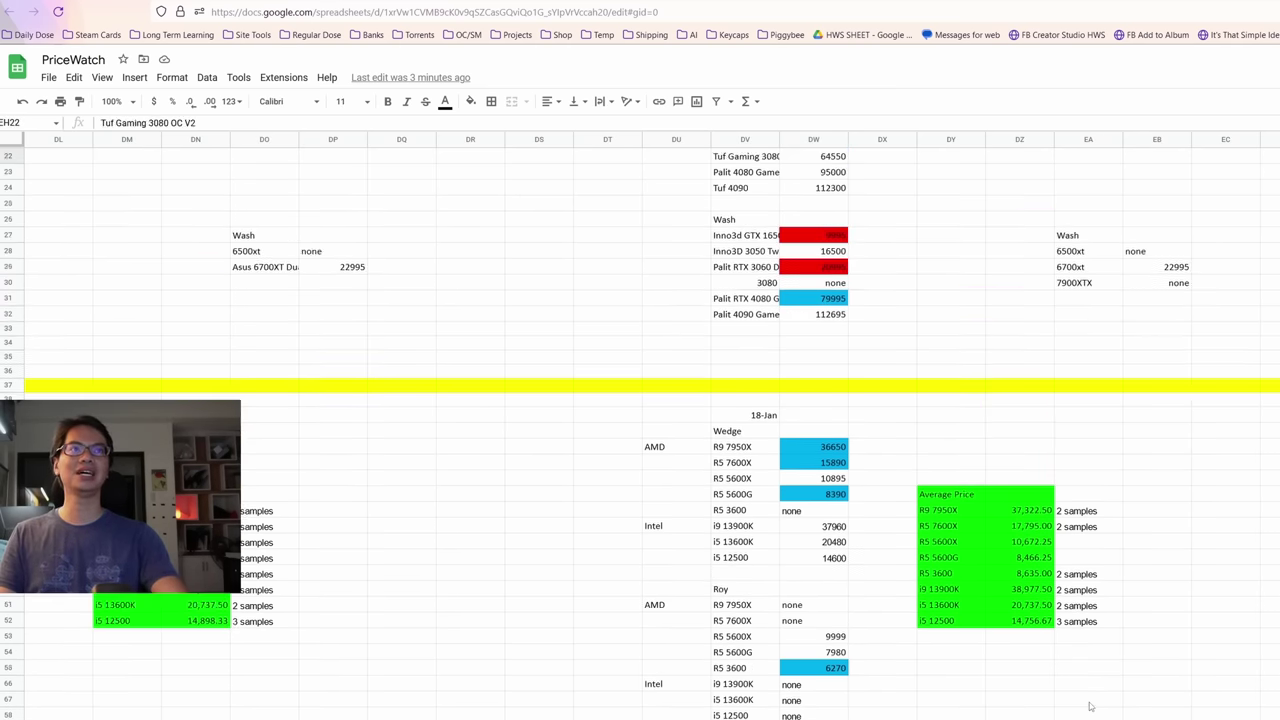
{"action": "key", "text": "Up"}
{"action": "key", "text": "Up"}
{"action": "key", "text": "Up"}
{"action": "key", "text": "Up"}
{"action": "key", "text": "Up"}
{"action": "key", "text": "Up"}
{"action": "key", "text": "Up"}
{"action": "key", "text": "Up"}
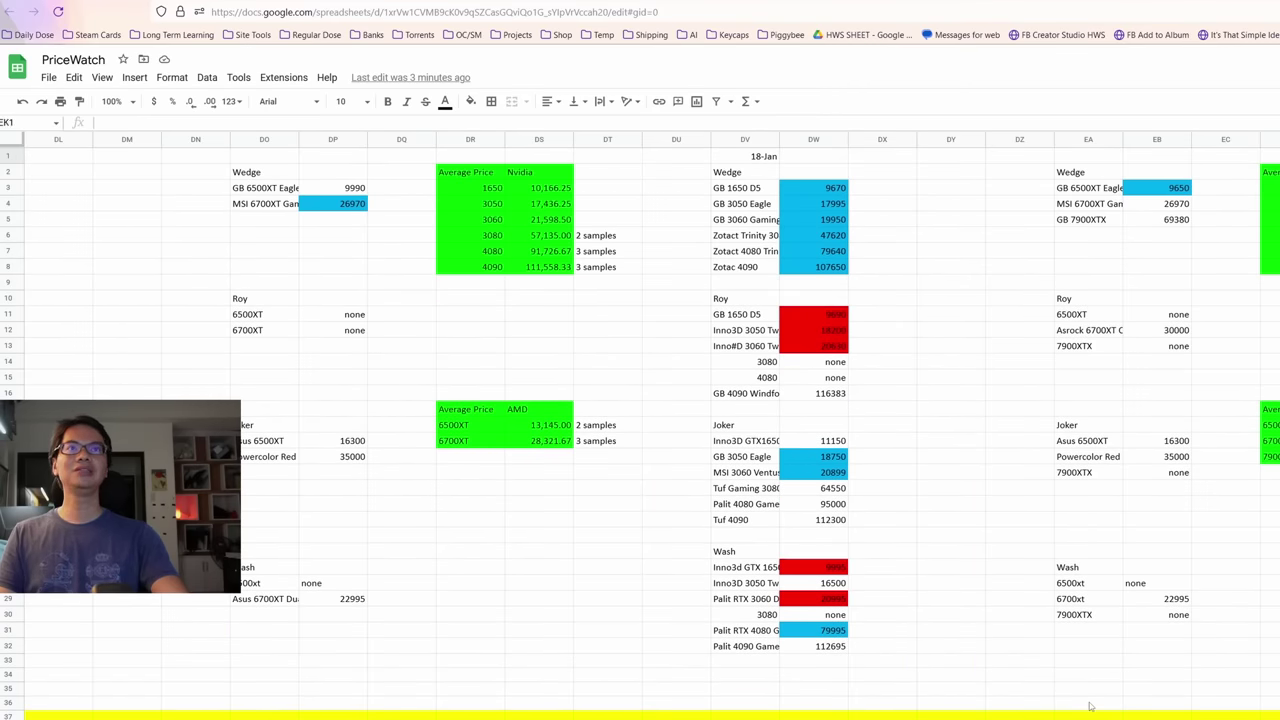
- Follow row 1 across the 25-Jan graphics card lists to the 1-Feb lists, ending at FC1
{"action": "key", "text": "Right"}
{"action": "key", "text": "Right"}
{"action": "key", "text": "Right"}
{"action": "key", "text": "Right"}
{"action": "key", "text": "Right"}
{"action": "key", "text": "Right"}
{"action": "key", "text": "Right"}
{"action": "key", "text": "Right"}
{"action": "key", "text": "Right"}
{"action": "key", "text": "Right"}
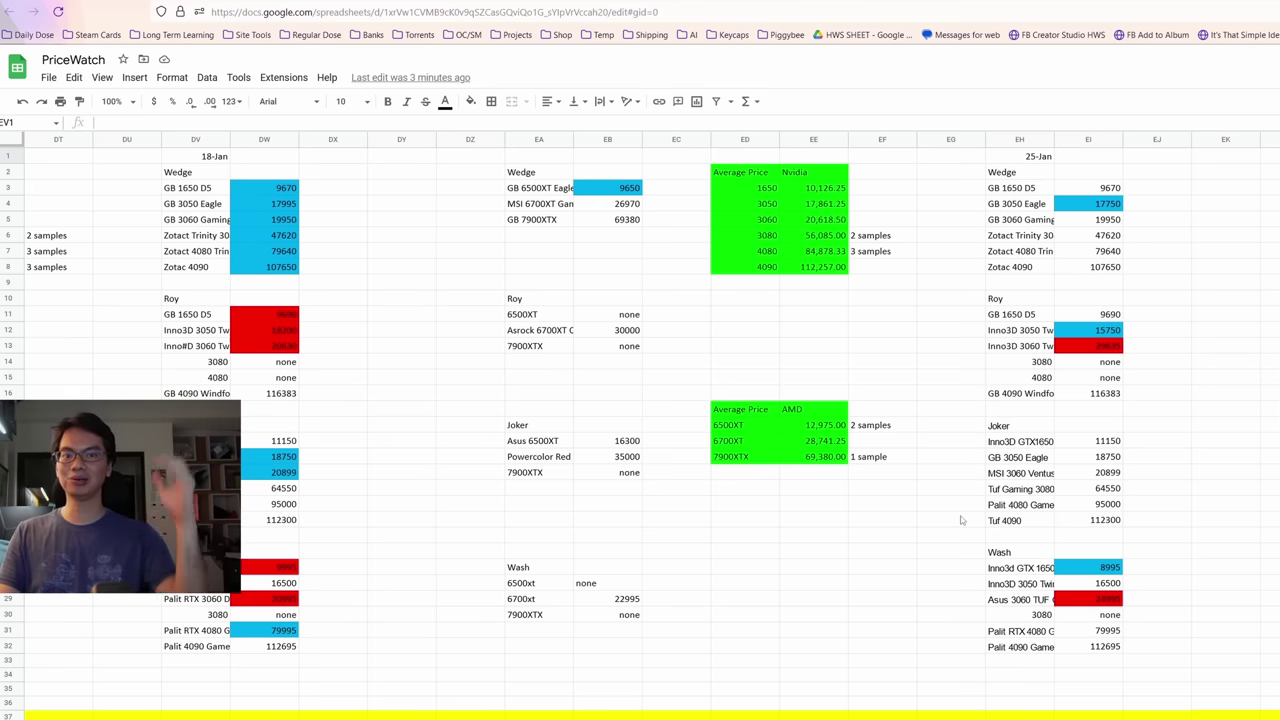
{"action": "key", "text": "Right"}
{"action": "key", "text": "Right"}
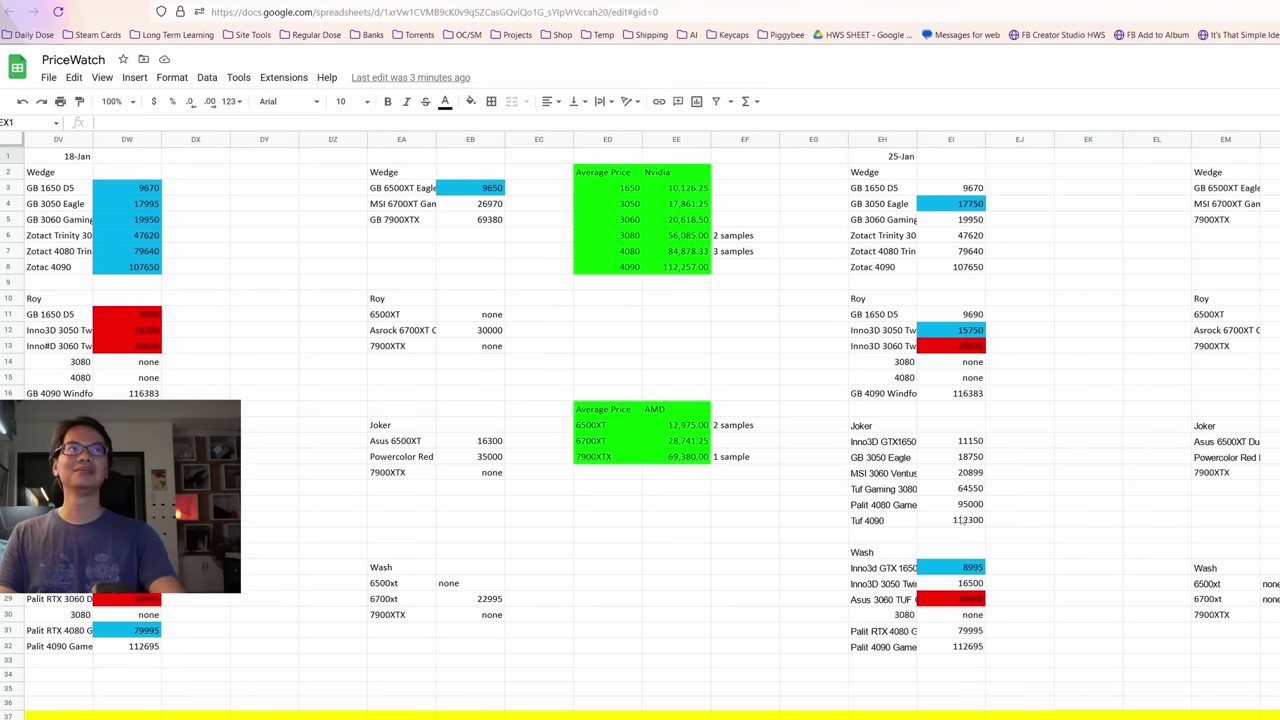
{"action": "key", "text": "Right"}
{"action": "key", "text": "Right"}
{"action": "key", "text": "Right"}
{"action": "key", "text": "Right"}
{"action": "key", "text": "Right"}
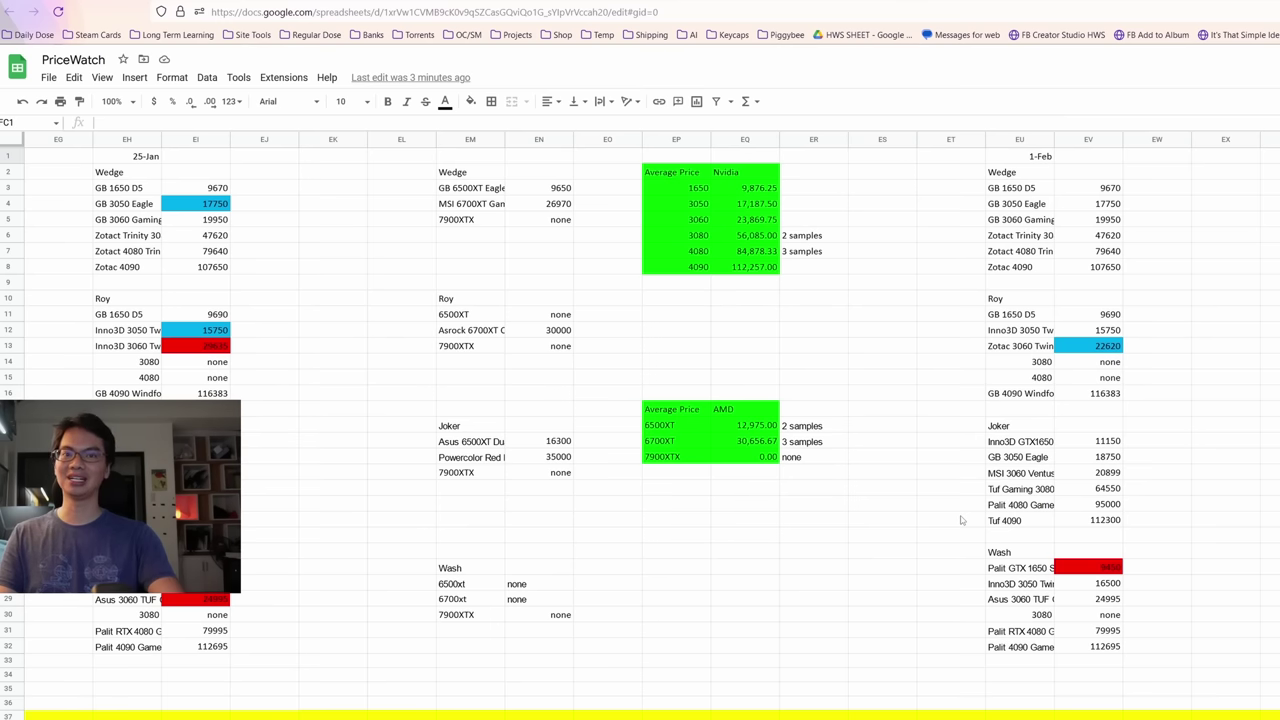
- Look at Wedge's 1-Feb Zotac 4080 Trinity price in EV7
{"action": "key", "text": "Down"}
{"action": "key", "text": "Left"}
{"action": "key", "text": "Down"}
{"action": "key", "text": "Down"}
{"action": "key", "text": "Down"}
{"action": "key", "text": "Down"}
{"action": "key", "text": "Down"}
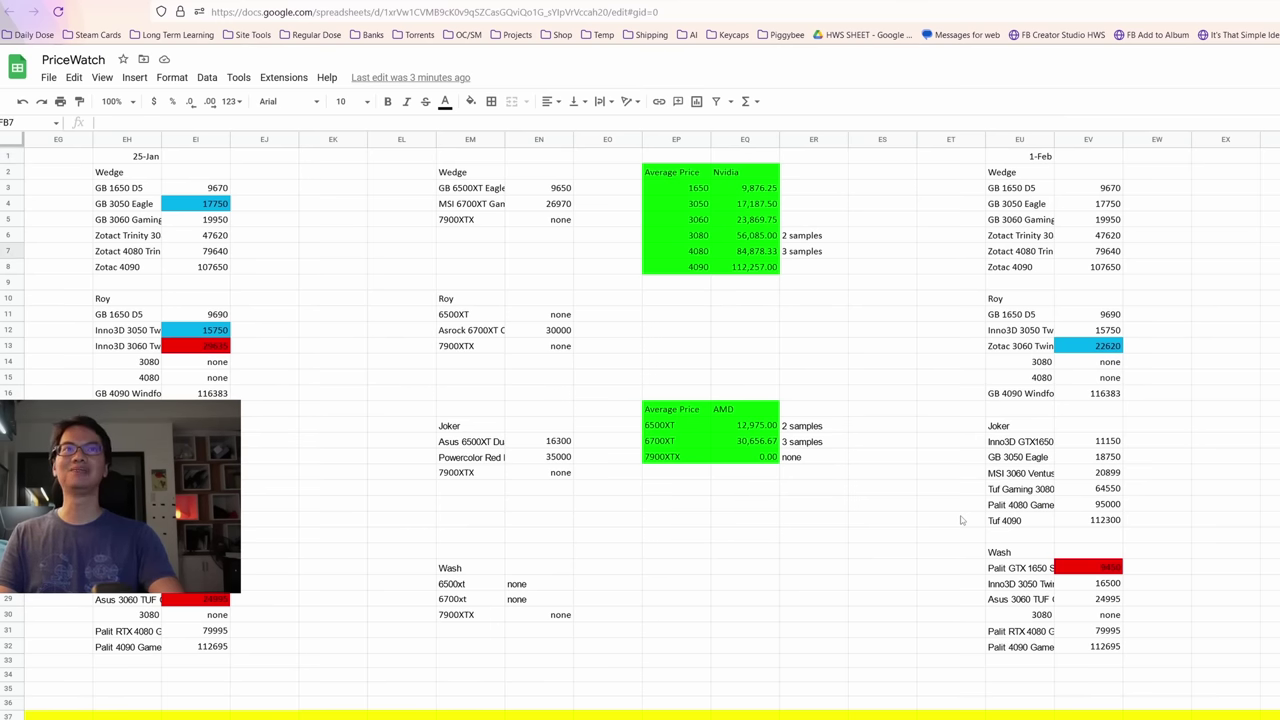
{"action": "key", "text": "Left"}
{"action": "key", "text": "Left"}
{"action": "key", "text": "Left"}
{"action": "key", "text": "Left"}
{"action": "key", "text": "Left"}
{"action": "key", "text": "Left"}
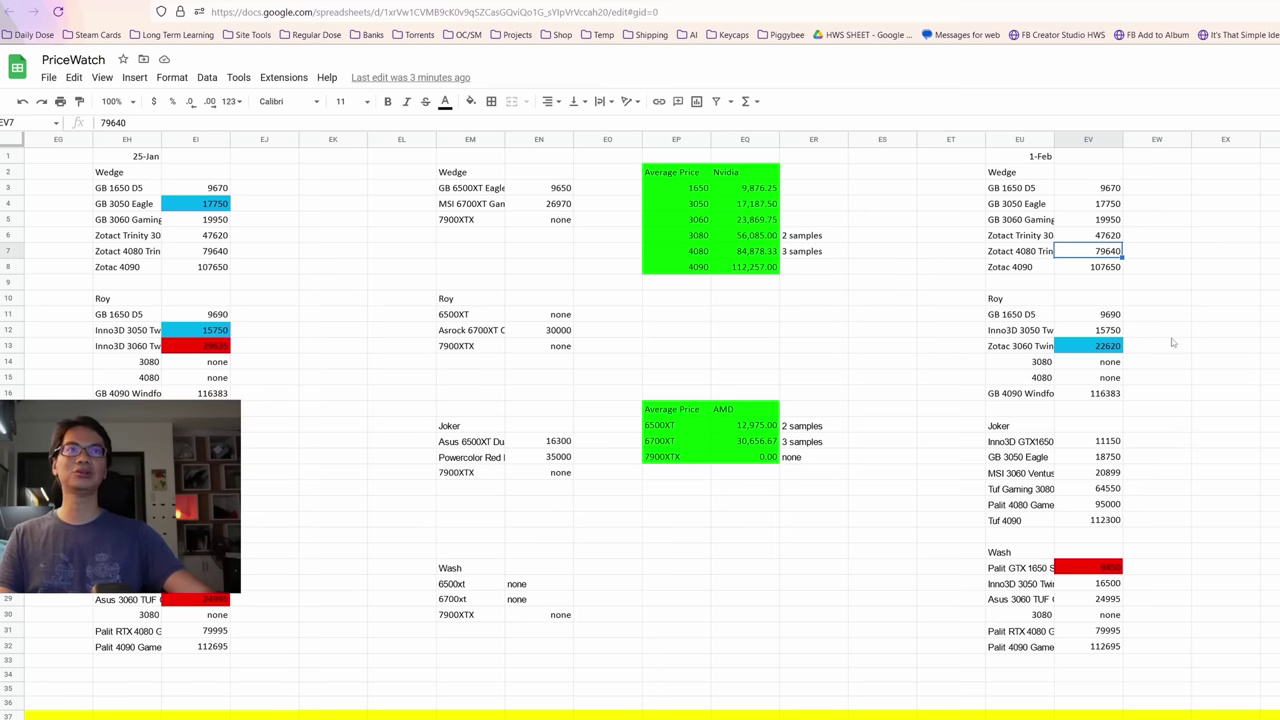
- Examine Wash's 1-Feb R9 7950X and R5 7600X prices in EV71 and EV72 within the CPU list
{"action": "scroll", "coordinate": [1172, 342], "scroll_direction": "down", "scroll_amount": 6}
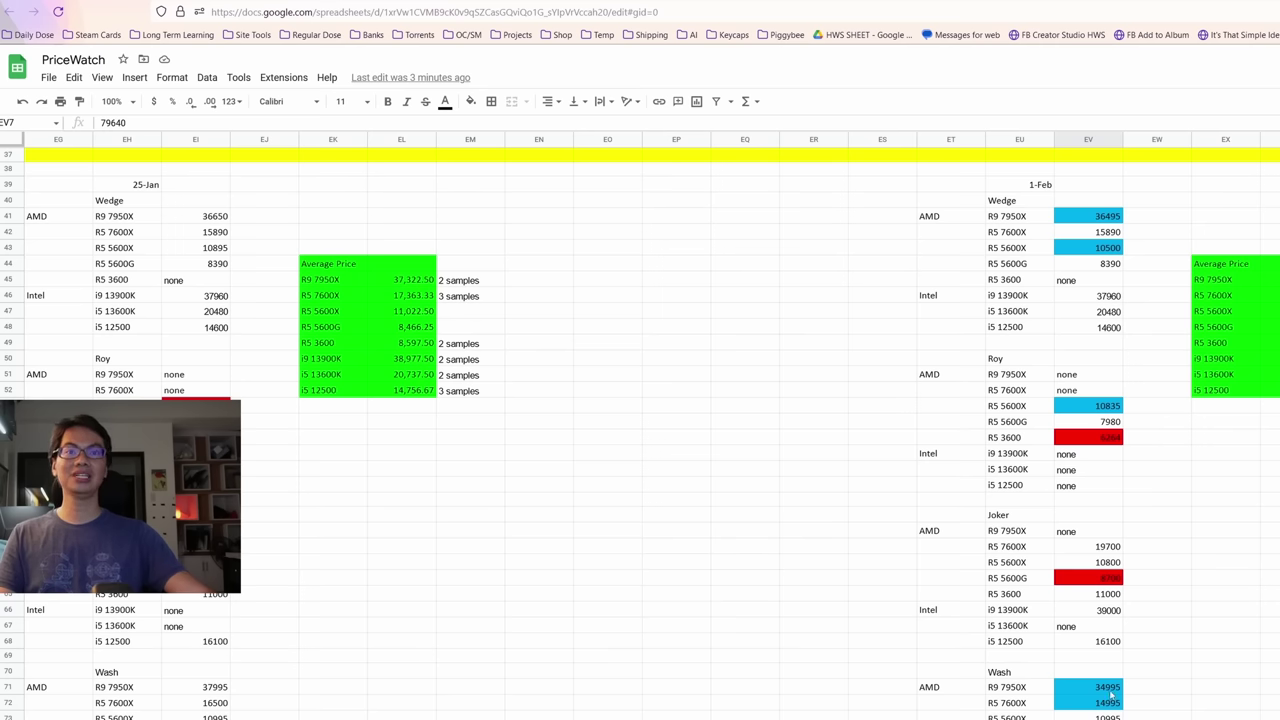
{"action": "left_click", "coordinate": [1110, 690]}
{"action": "left_click", "coordinate": [1107, 704]}
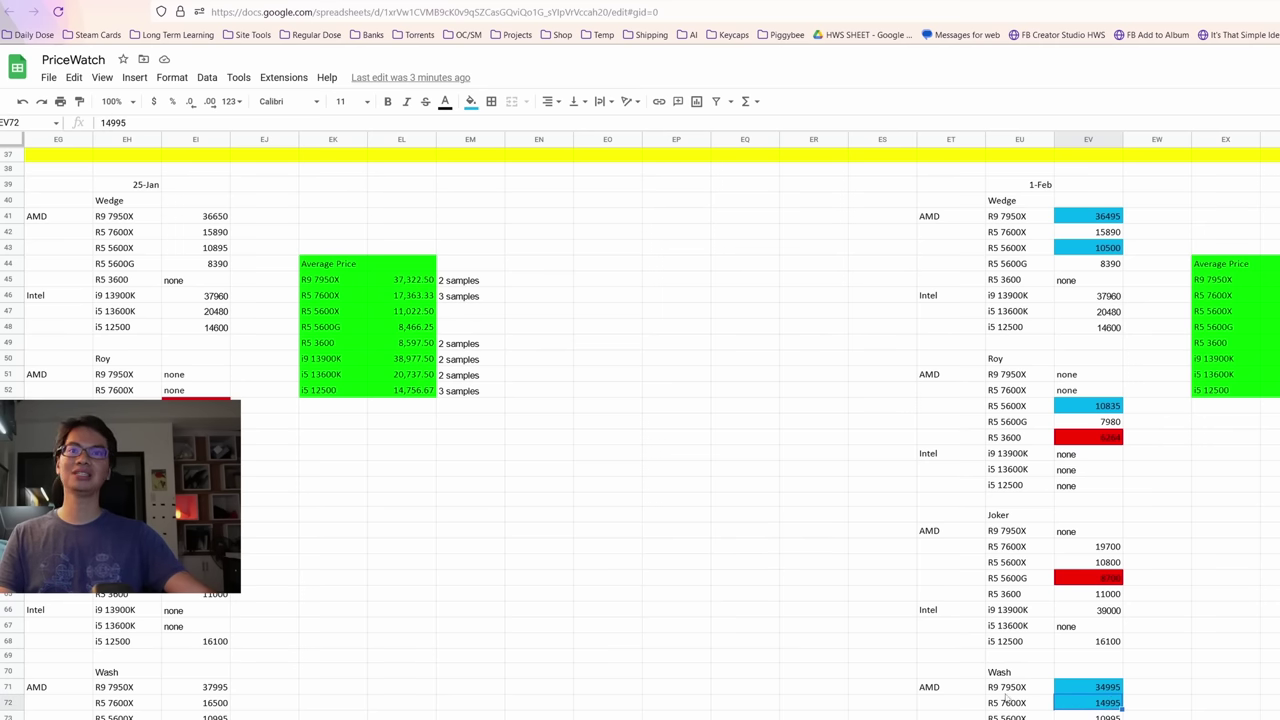
{"action": "key", "text": "Left"}
{"action": "key", "text": "Up"}
{"action": "scroll", "coordinate": [1120, 477], "scroll_direction": "up", "scroll_amount": 6}
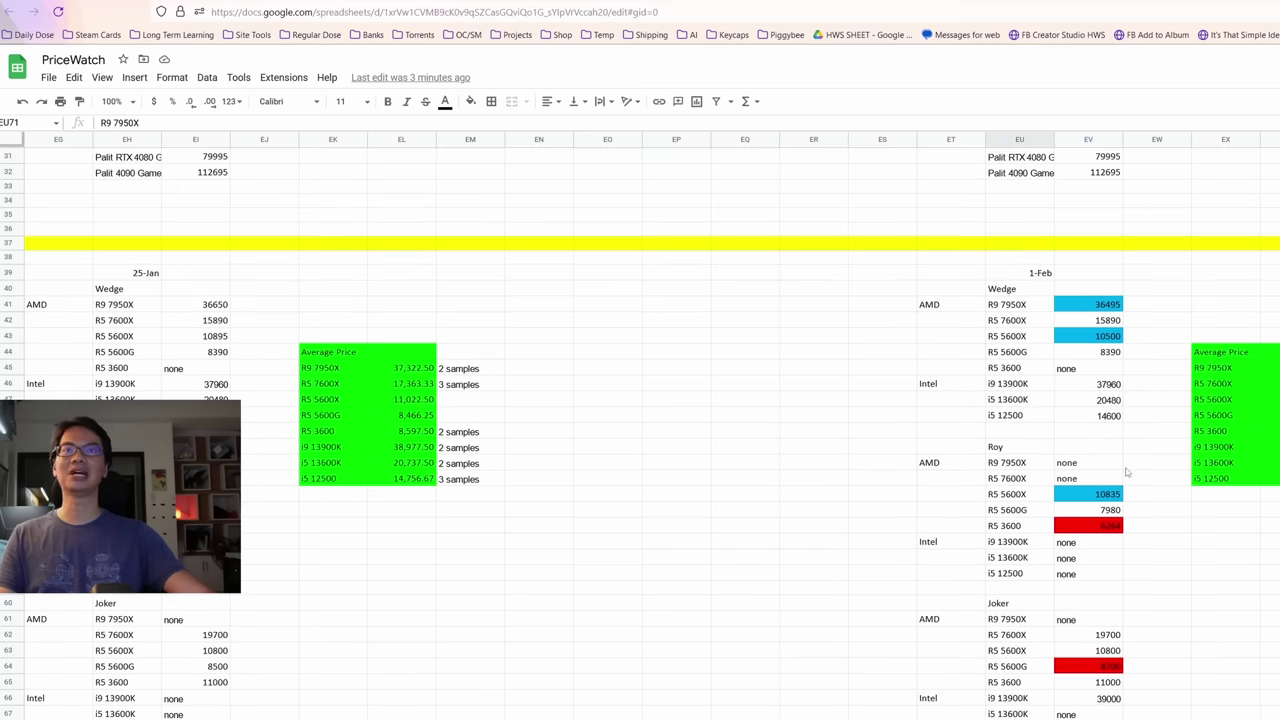
{"action": "scroll", "coordinate": [1135, 460], "scroll_direction": "down", "scroll_amount": 4}
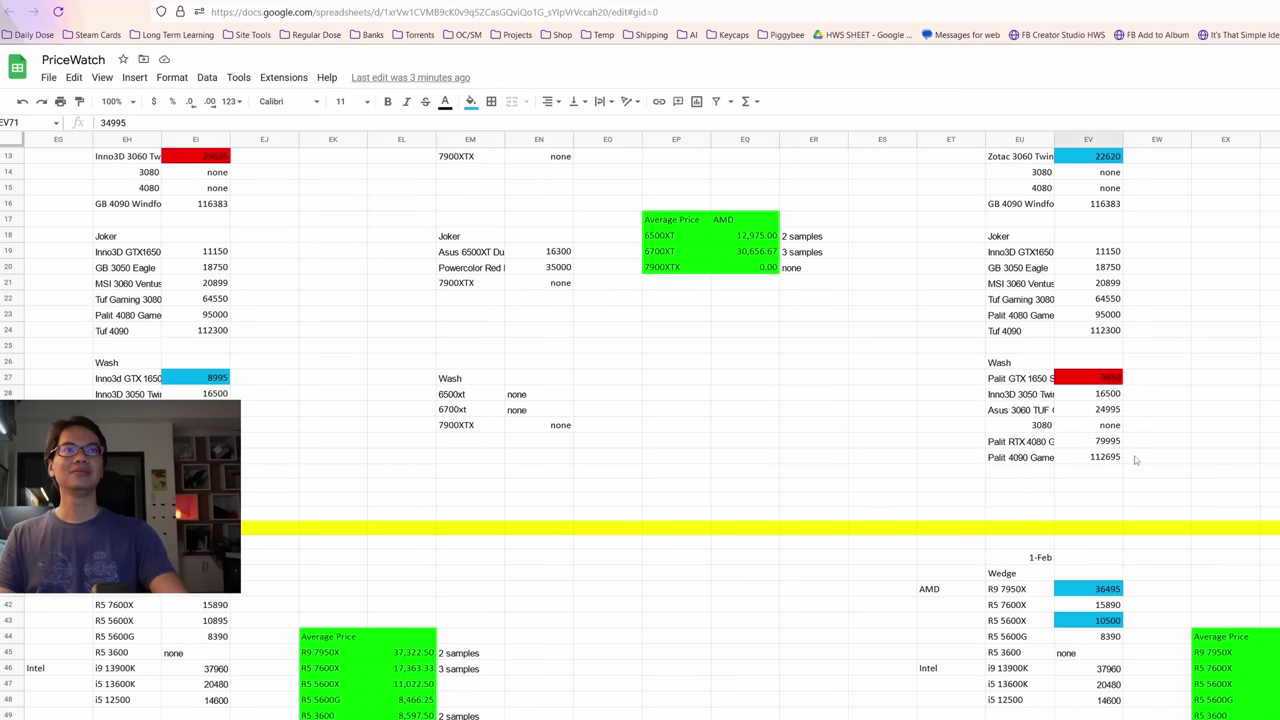
- Look across the 1-Feb averages to the second shop's 6-Feb list heading in FH10, and down at the CPU averages
{"action": "scroll", "coordinate": [1135, 460], "scroll_direction": "right", "scroll_amount": 3}
{"action": "scroll", "coordinate": [1135, 460], "scroll_direction": "up", "scroll_amount": 4}
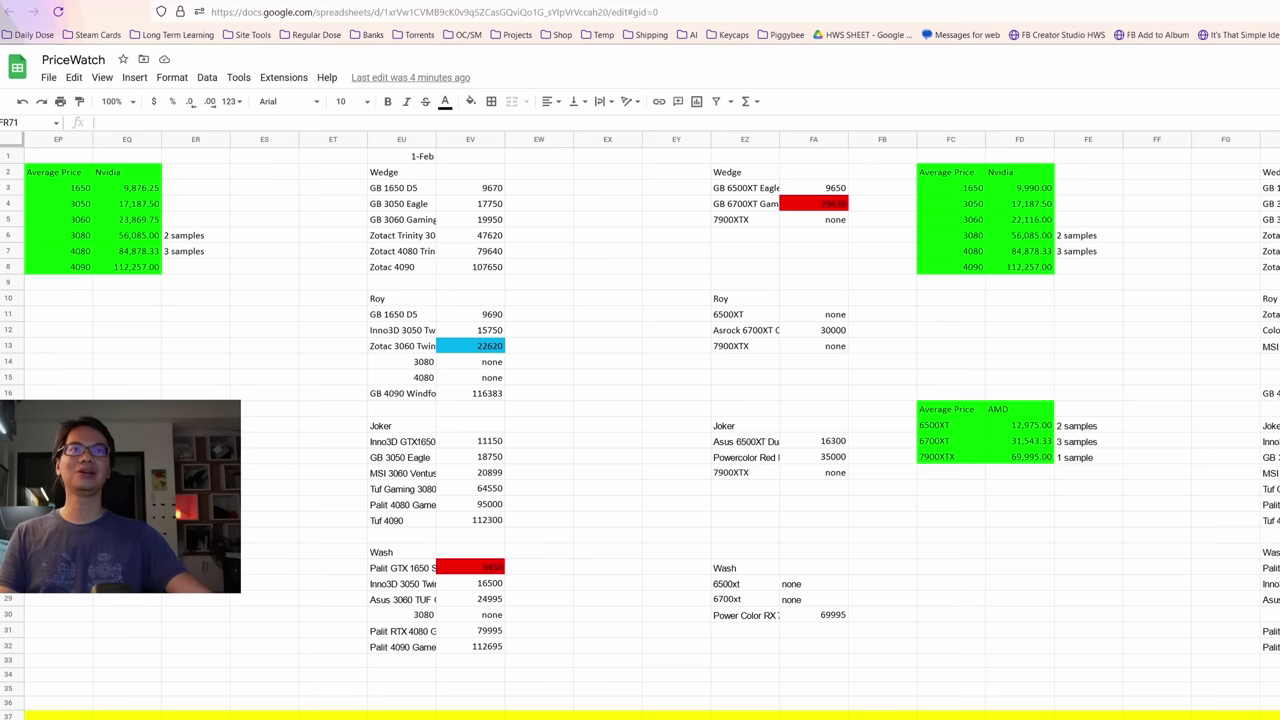
{"action": "left_click", "coordinate": [1270, 298]}
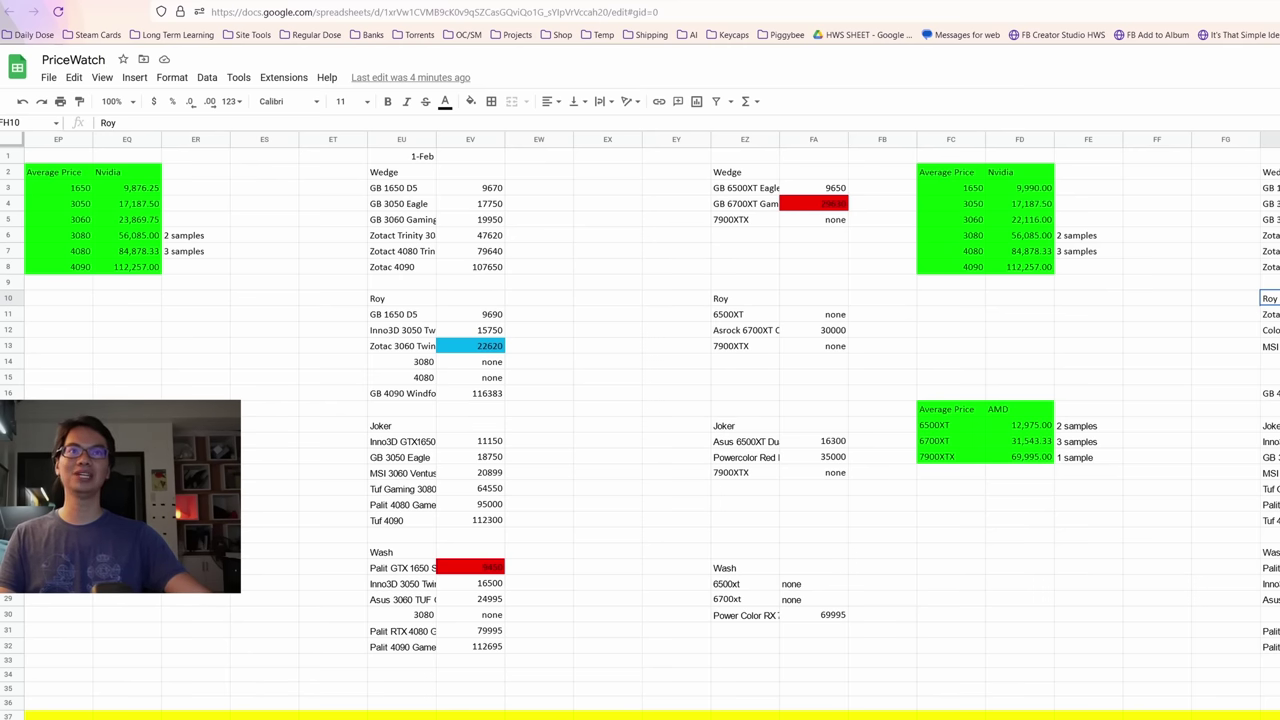
{"action": "scroll", "coordinate": [640, 420], "scroll_direction": "down", "scroll_amount": 6}
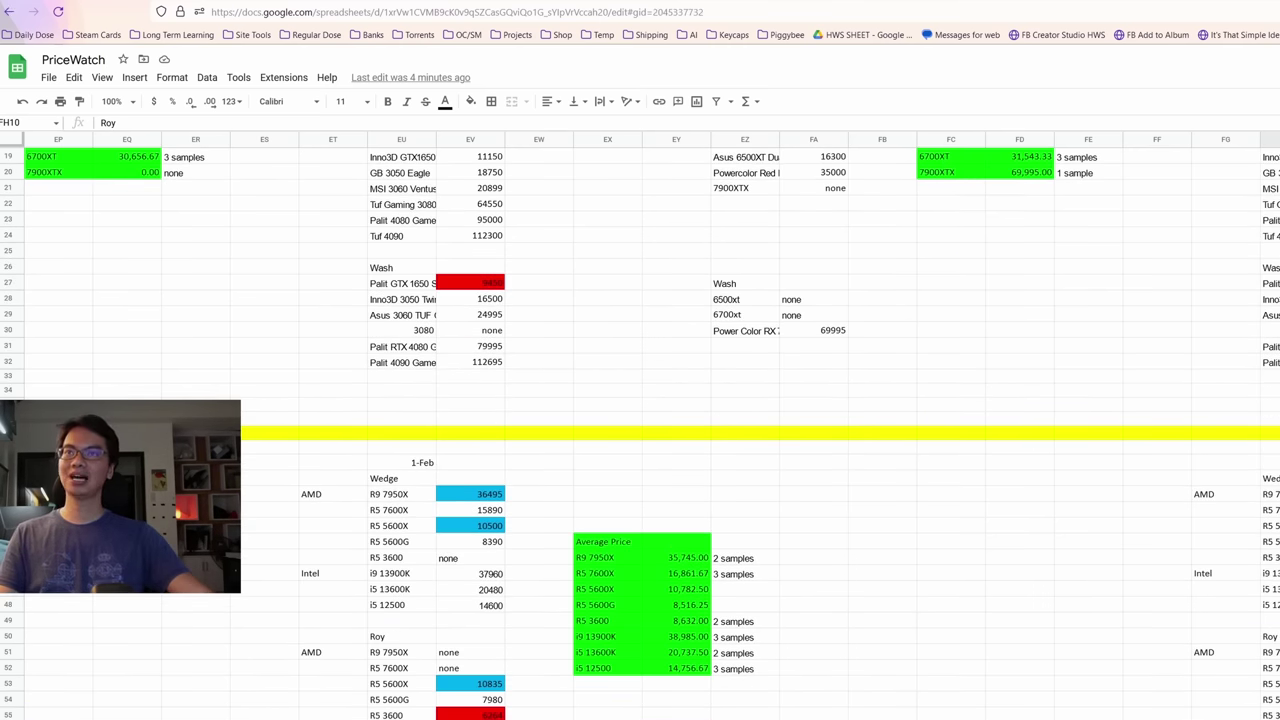
- Switch to the weekly average price sheet and check the Week 15 (2/6) average for the 1650 in Q4
{"action": "key", "text": "ctrl+shift+Page_Down"}
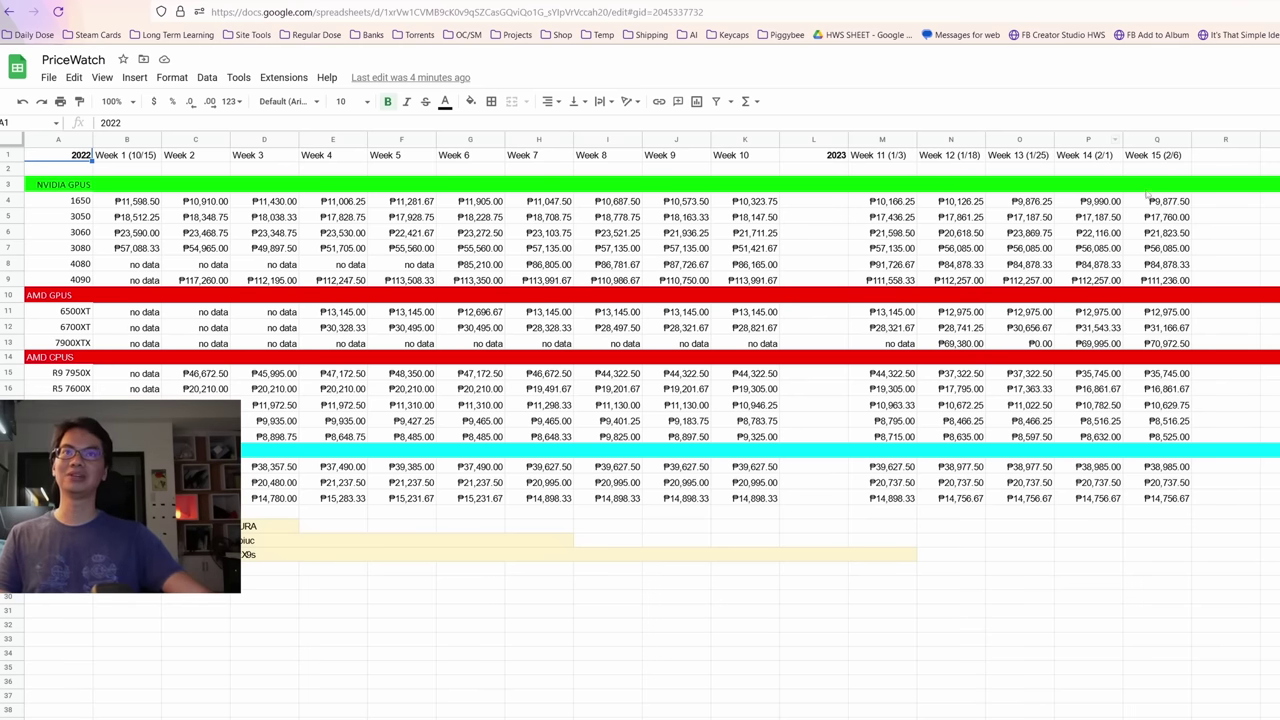
{"action": "left_click", "coordinate": [1157, 201]}
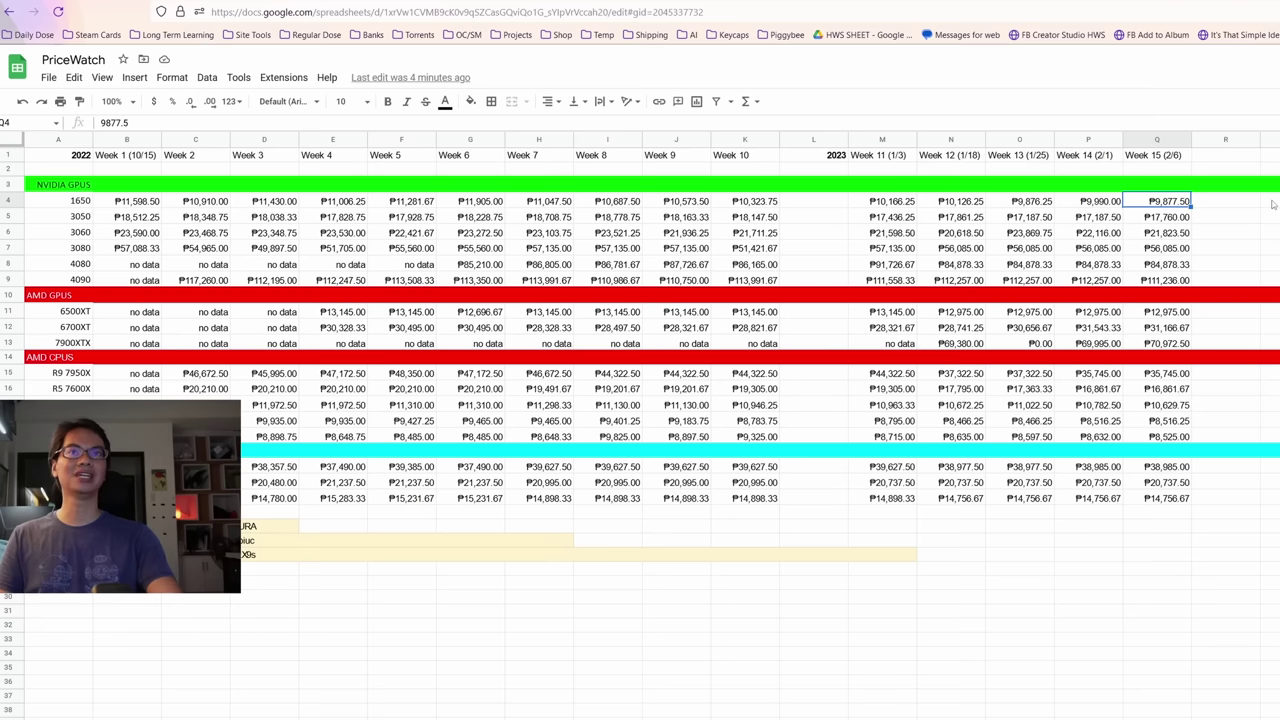
- Compare the 1650's 2023 weekly averages in row 4, from Week 15 back to Week 11 in M4
{"action": "key", "text": "Left"}
{"action": "key", "text": "Left"}
{"action": "key", "text": "Left"}
{"action": "key", "text": "Left"}
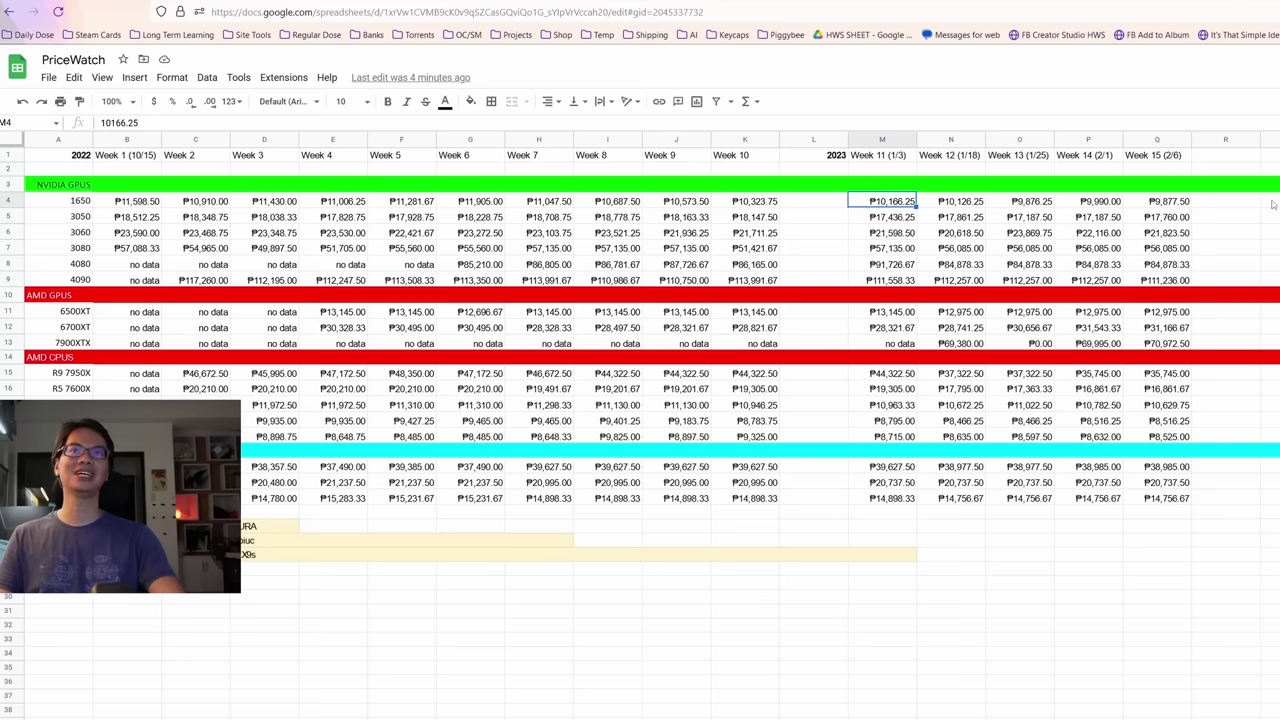
- Compare the 3050's 2023 weekly averages in row 5, from Week 11 through Week 15 in Q5
{"action": "key", "text": "Down"}
{"action": "key", "text": "Right"}
{"action": "key", "text": "Right"}
{"action": "key", "text": "Right"}
{"action": "key", "text": "Right"}
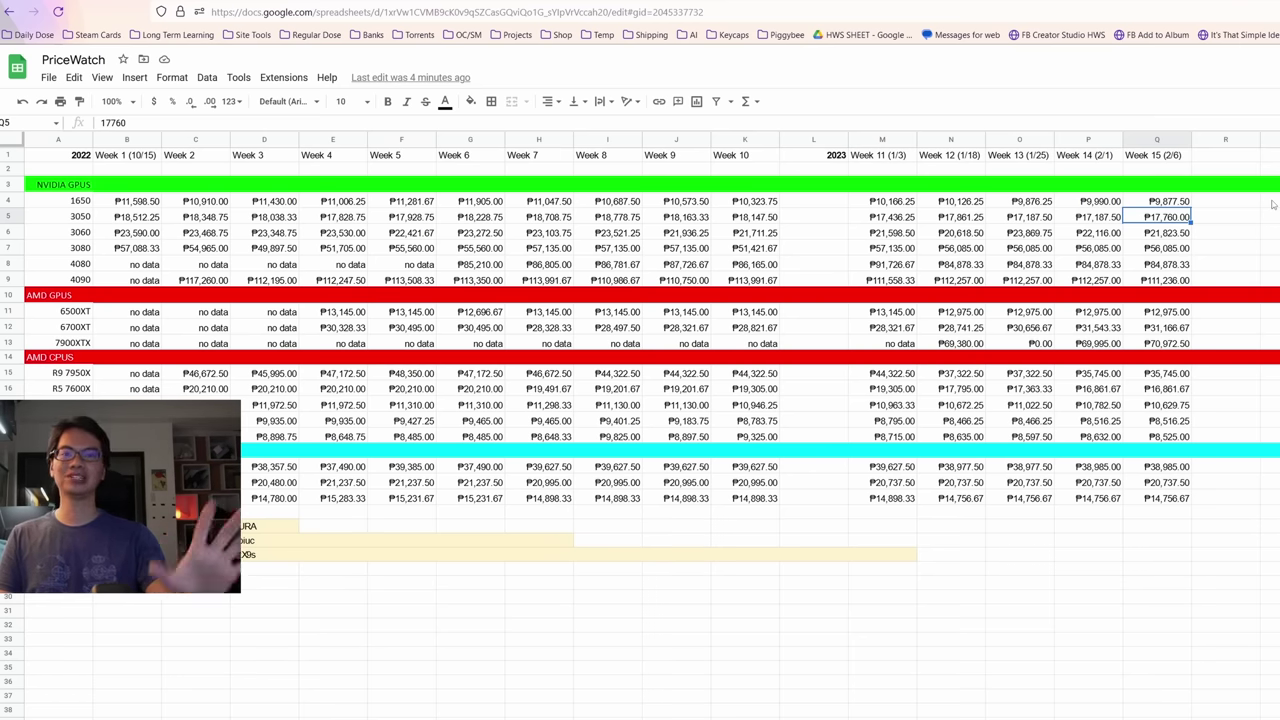
- Check the 3060's Week 15 average in Q6 against its Week 14 and Week 13 averages
{"action": "key", "text": "Down"}
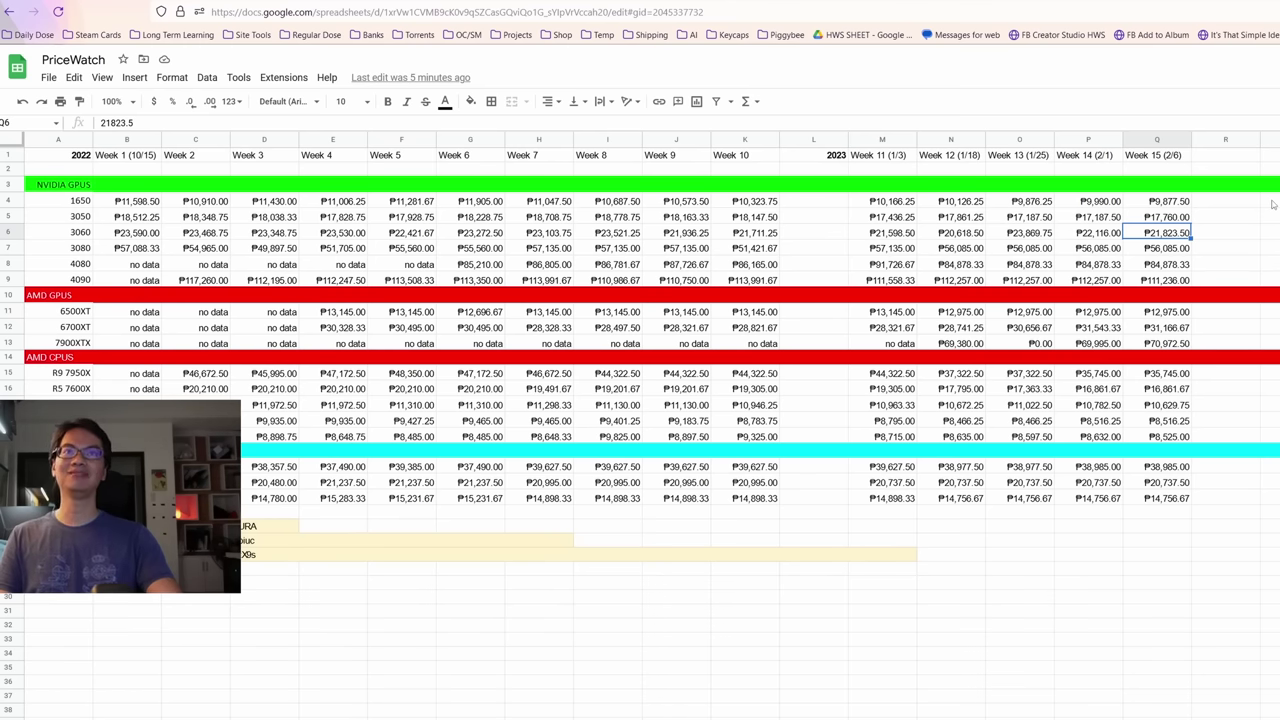
{"action": "key", "text": "Left"}
{"action": "key", "text": "Left"}
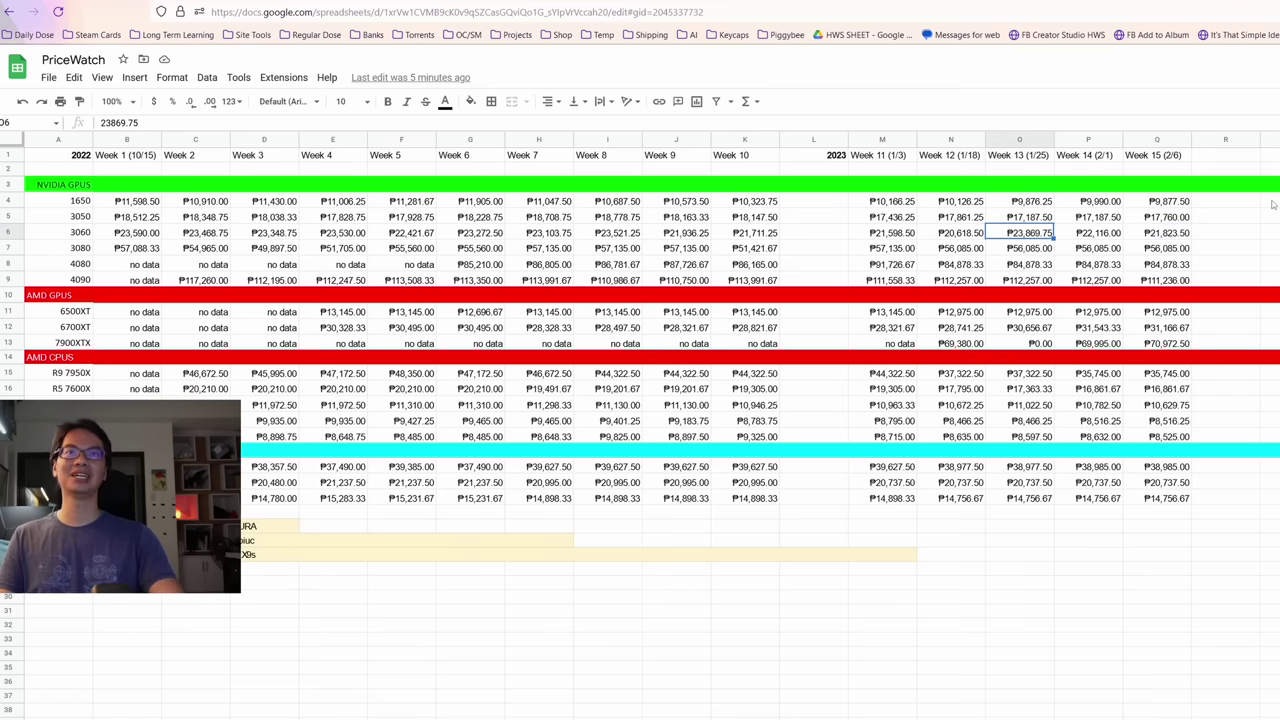
{"action": "key", "text": "Right"}
{"action": "key", "text": "Right"}
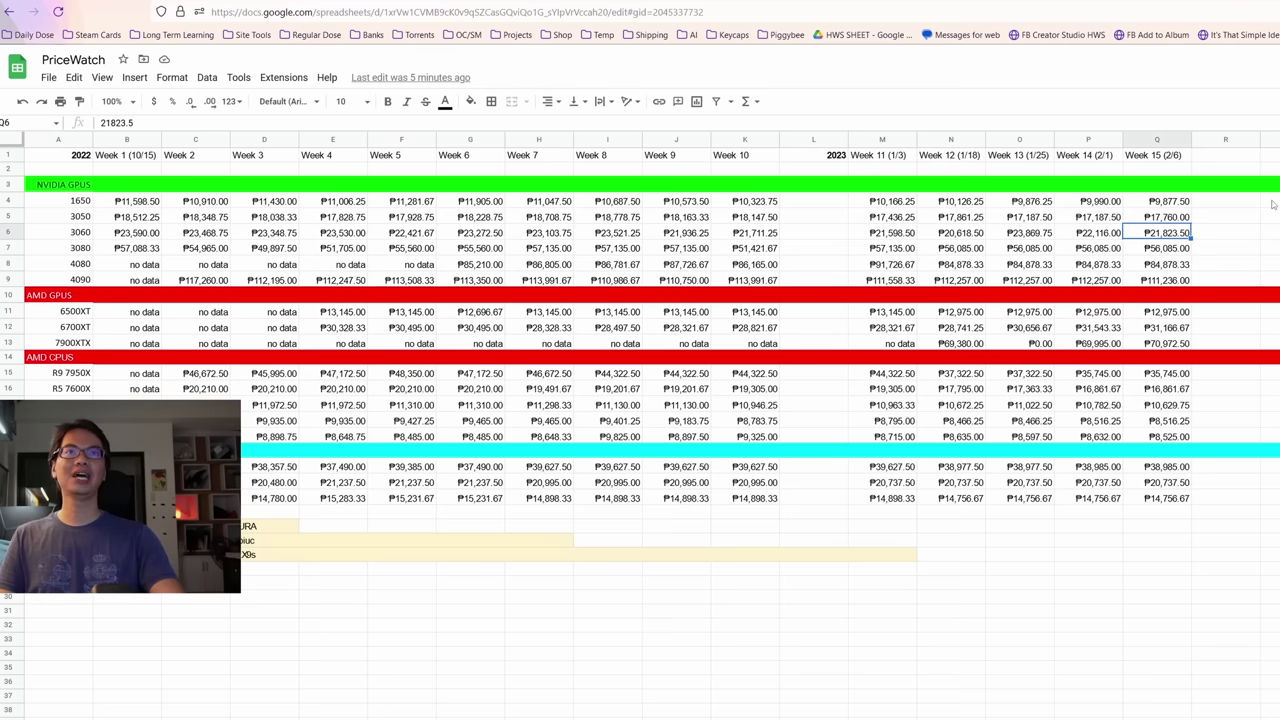
- Examine the Week 15 averages of the 3080, 4080 and 4090 in Q7 to Q9
{"action": "key", "text": "Down"}
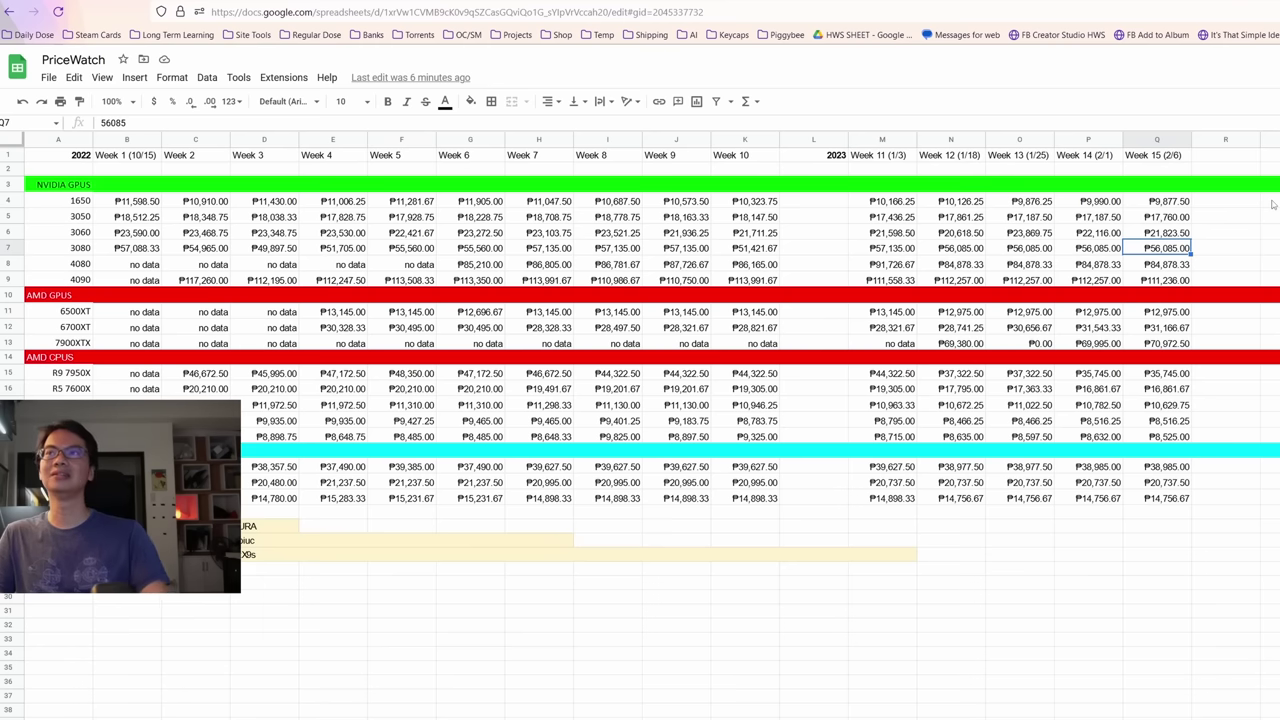
{"action": "key", "text": "Down"}
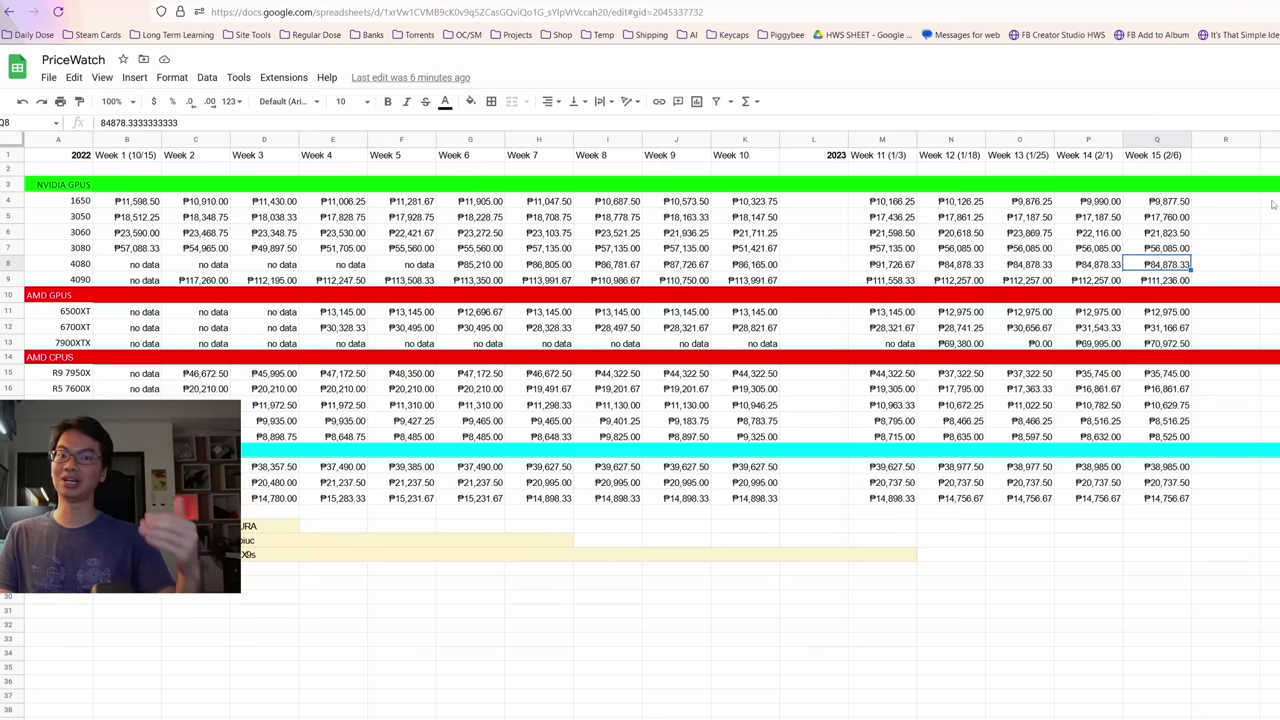
{"action": "key", "text": "Down"}
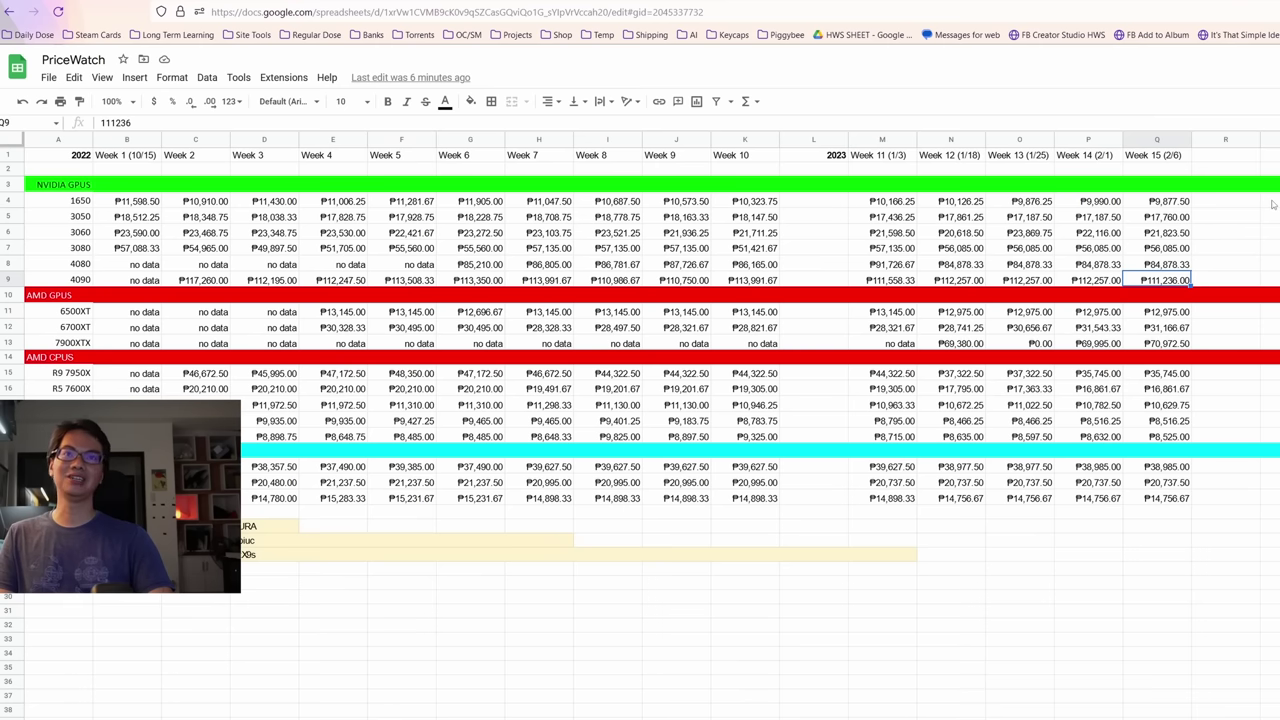
- Look down the Week 15 averages of the AMD GPUs to the 7900XTX in Q13
{"action": "key", "text": "Down"}
{"action": "key", "text": "Down"}
{"action": "key", "text": "Down"}
{"action": "key", "text": "Down"}
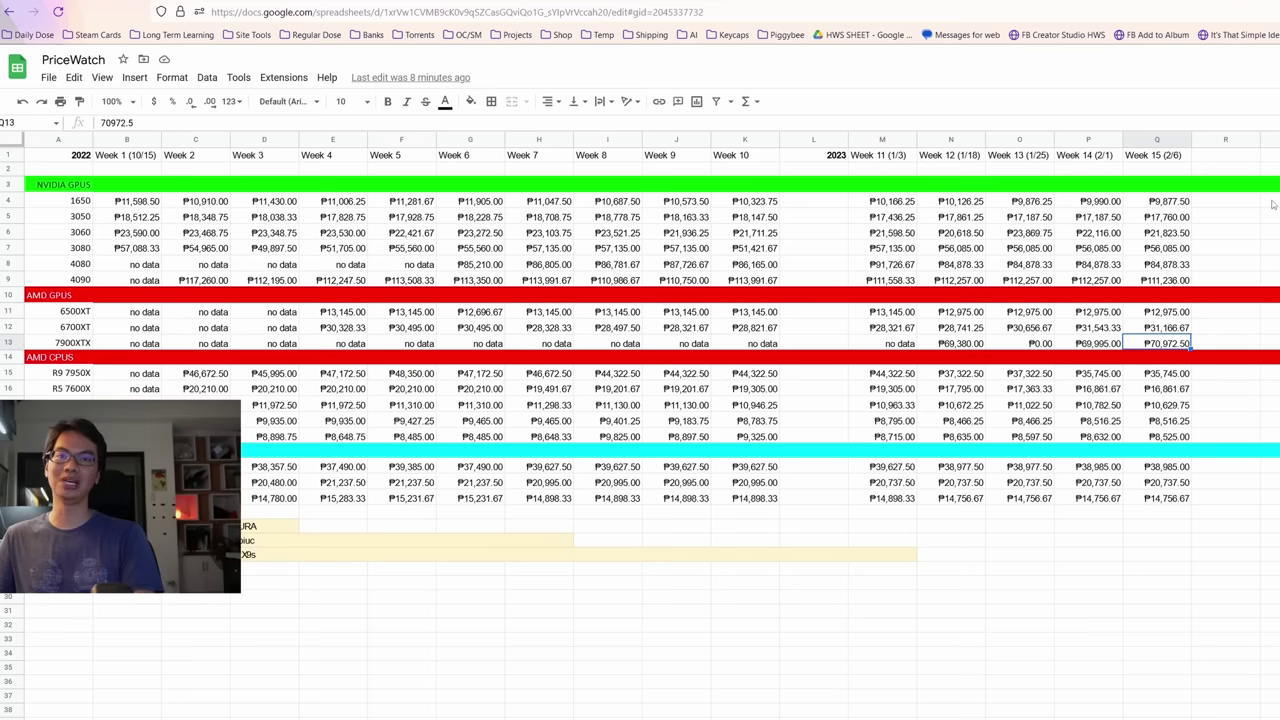
- Review the Week 15 averages of the AMD CPUs, from the R9 7950X in Q15 down to Q19
{"action": "key", "text": "Down"}
{"action": "key", "text": "Down"}
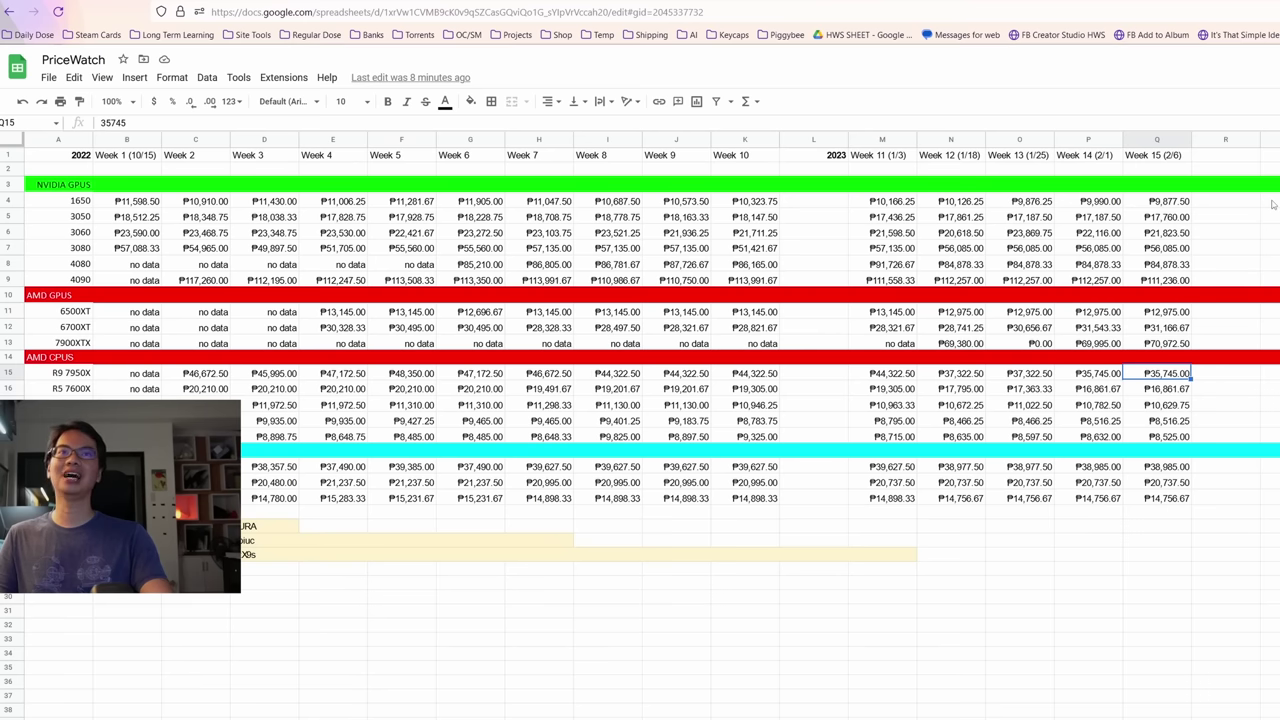
{"action": "key", "text": "Down"}
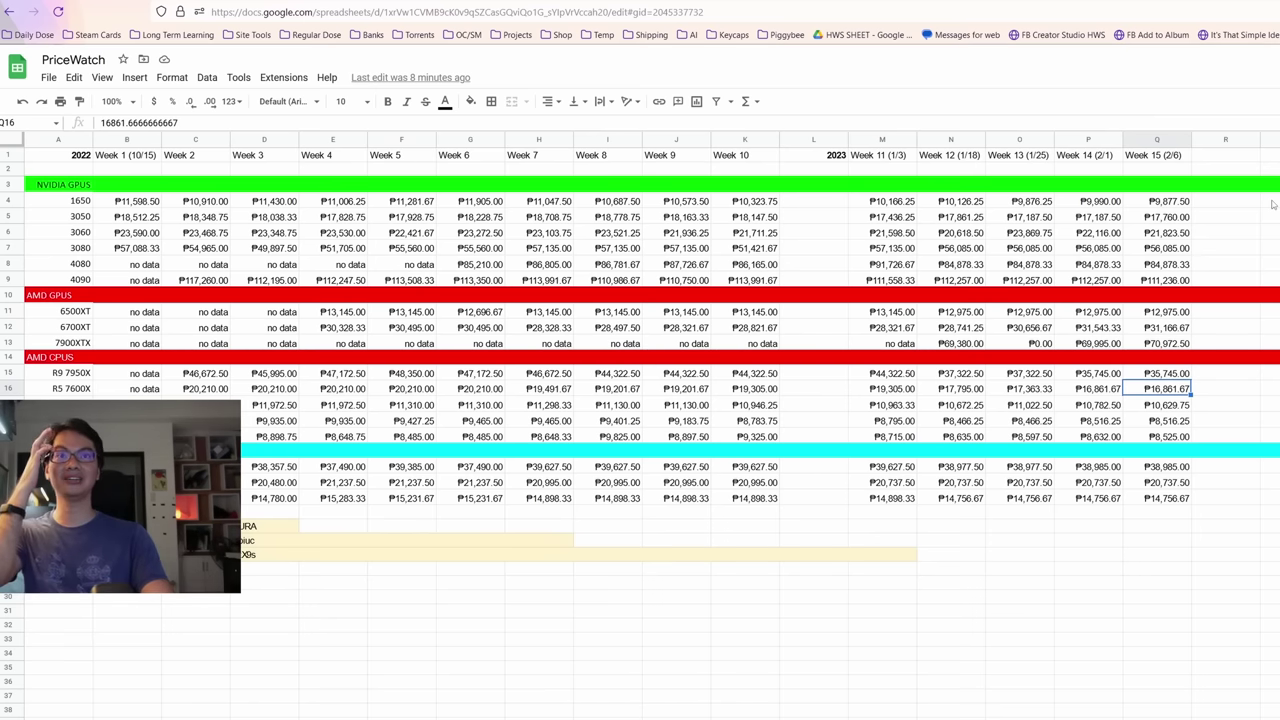
{"action": "key", "text": "Down"}
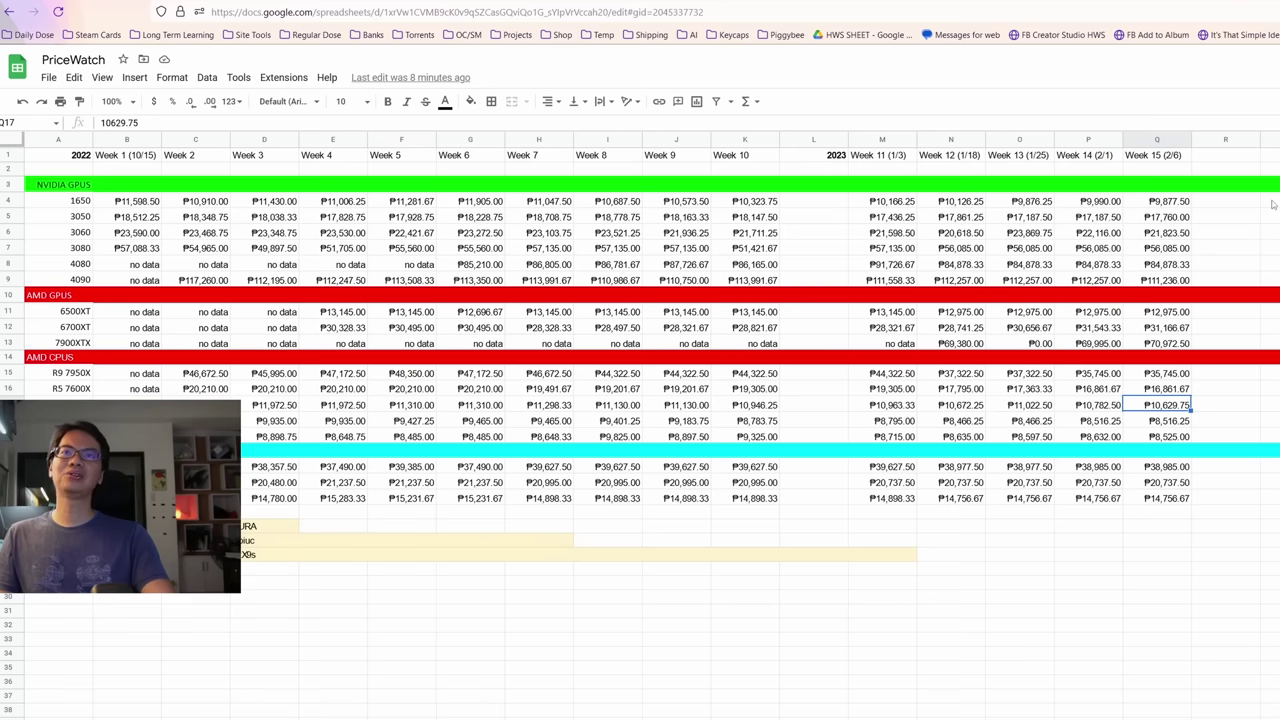
{"action": "key", "text": "Down"}
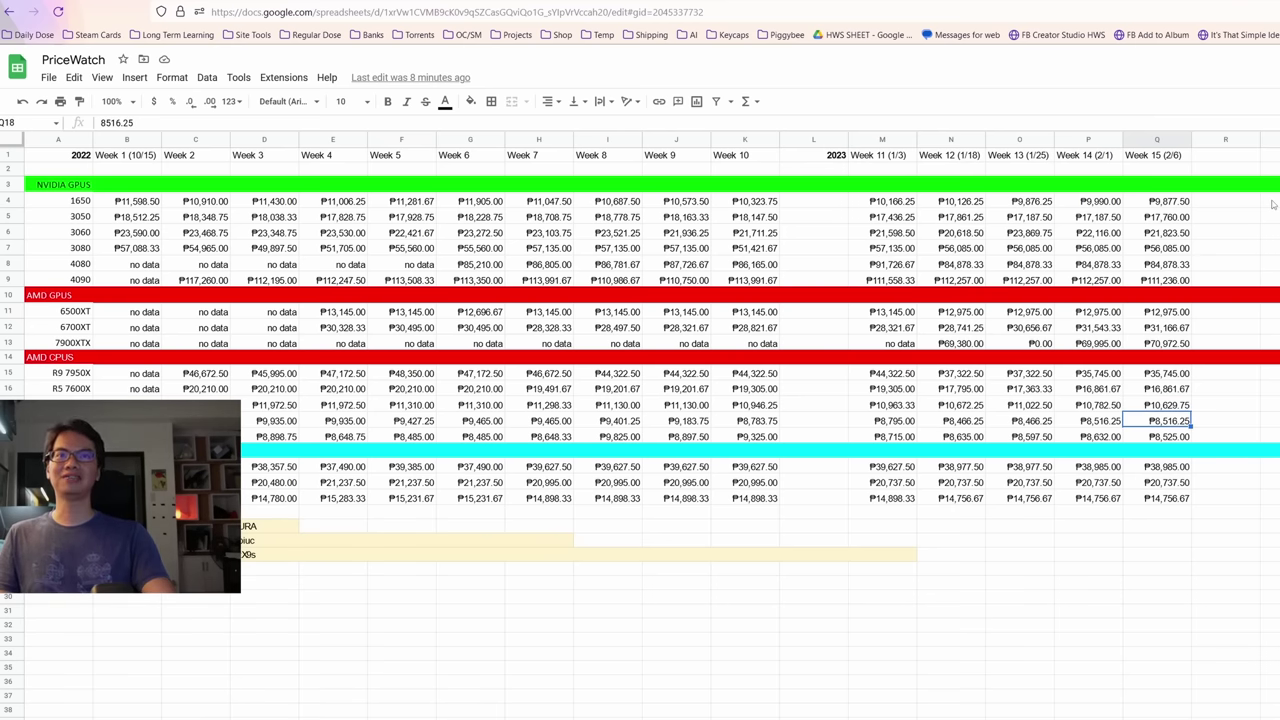
{"action": "key", "text": "Down"}
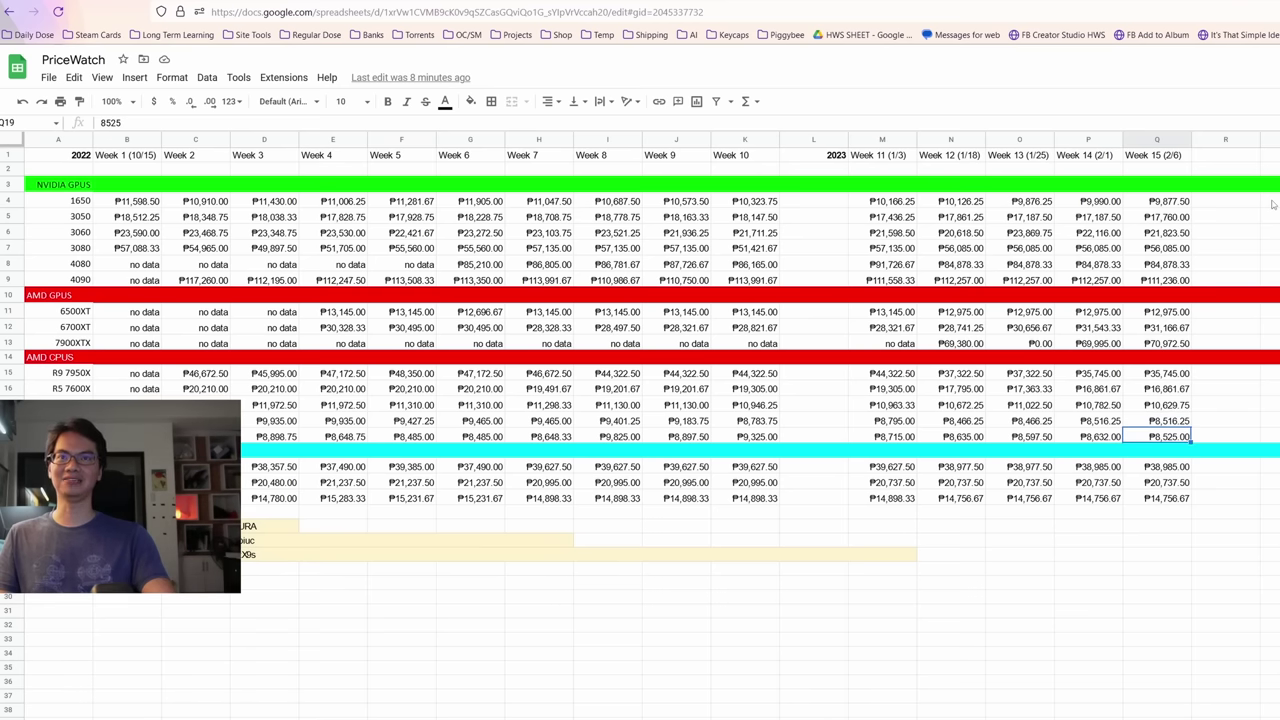
{"action": "key", "text": "Up"}
{"action": "key", "text": "Down"}
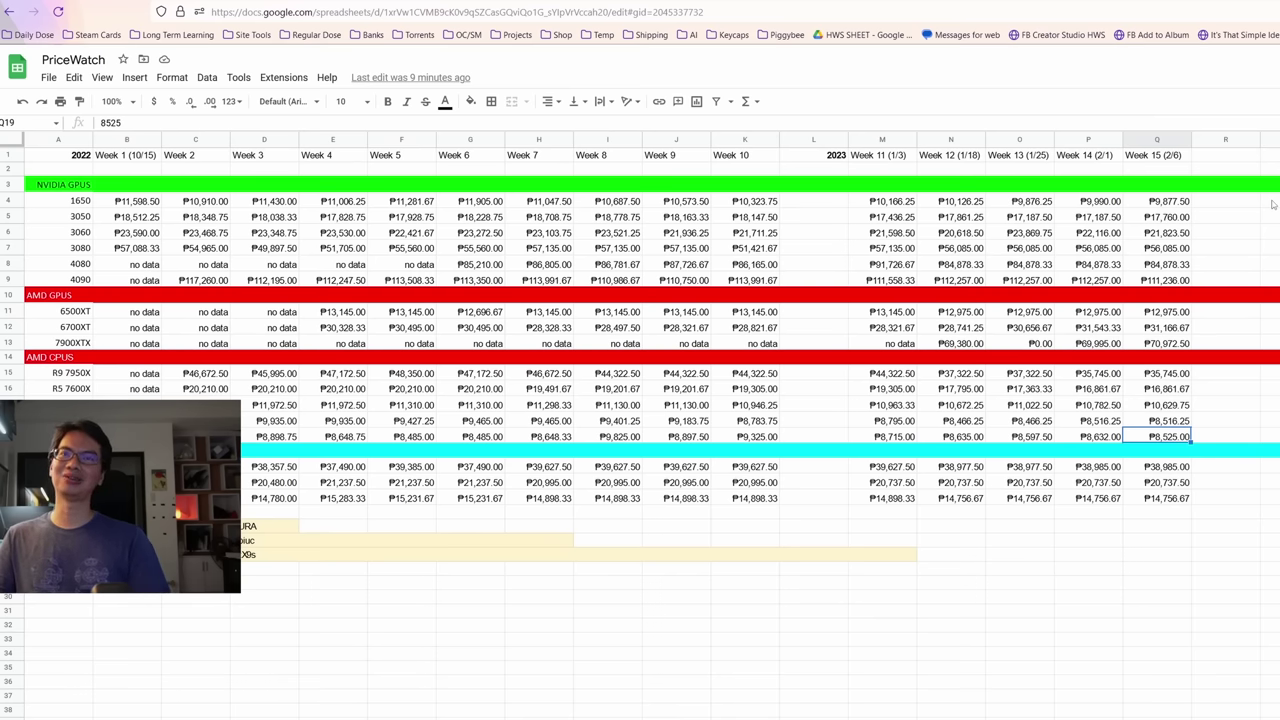
- Trace the weekly averages of the first CPU below the cyan band from Week 15 in Q21 back to Week 1 in B21
{"action": "key", "text": "Down"}
{"action": "key", "text": "Down"}
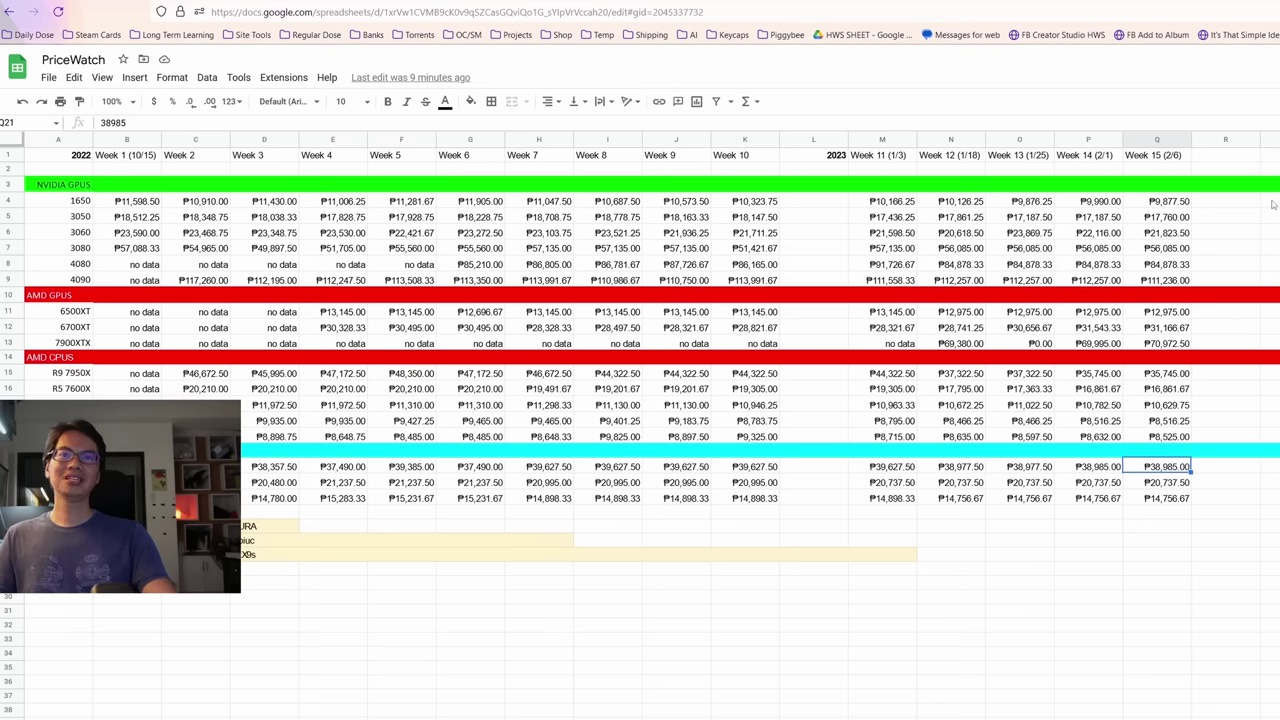
{"action": "key", "text": "Left"}
{"action": "key", "text": "Left"}
{"action": "key", "text": "Left"}
{"action": "key", "text": "Left"}
{"action": "key", "text": "Left"}
{"action": "key", "text": "Left"}
{"action": "key", "text": "Left"}
{"action": "key", "text": "Left"}
{"action": "key", "text": "Left"}
{"action": "key", "text": "Left"}
{"action": "key", "text": "Left"}
{"action": "key", "text": "Left"}
{"action": "key", "text": "Left"}
{"action": "key", "text": "Left"}
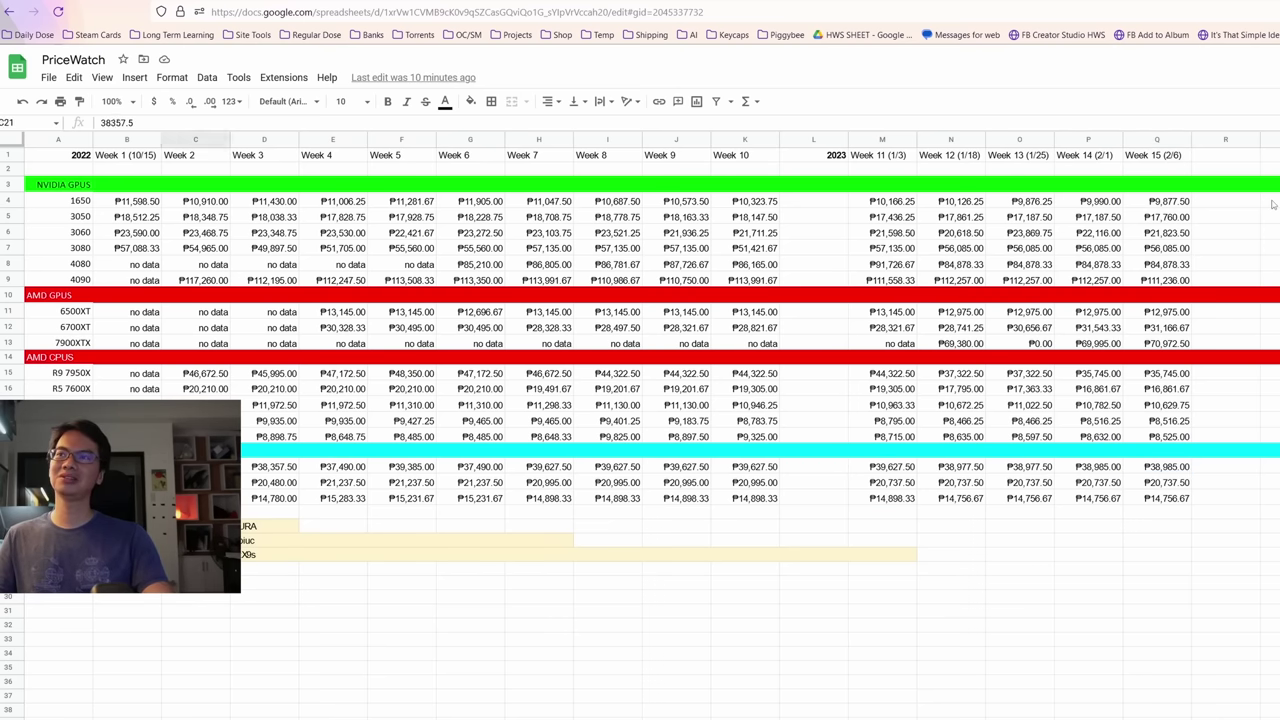
{"action": "key", "text": "Left"}
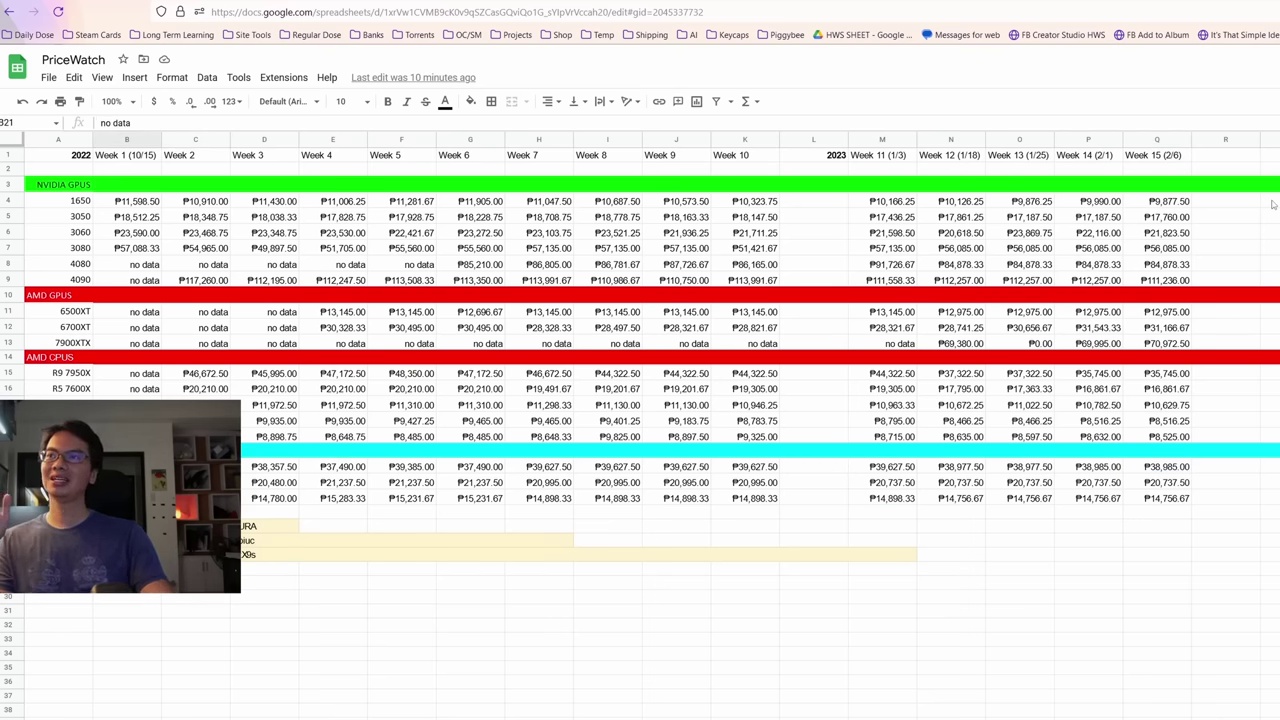
- Follow row 21's weekly averages forward from Week 2 in C21 to Week 15 in Q21
{"action": "key", "text": "Right"}
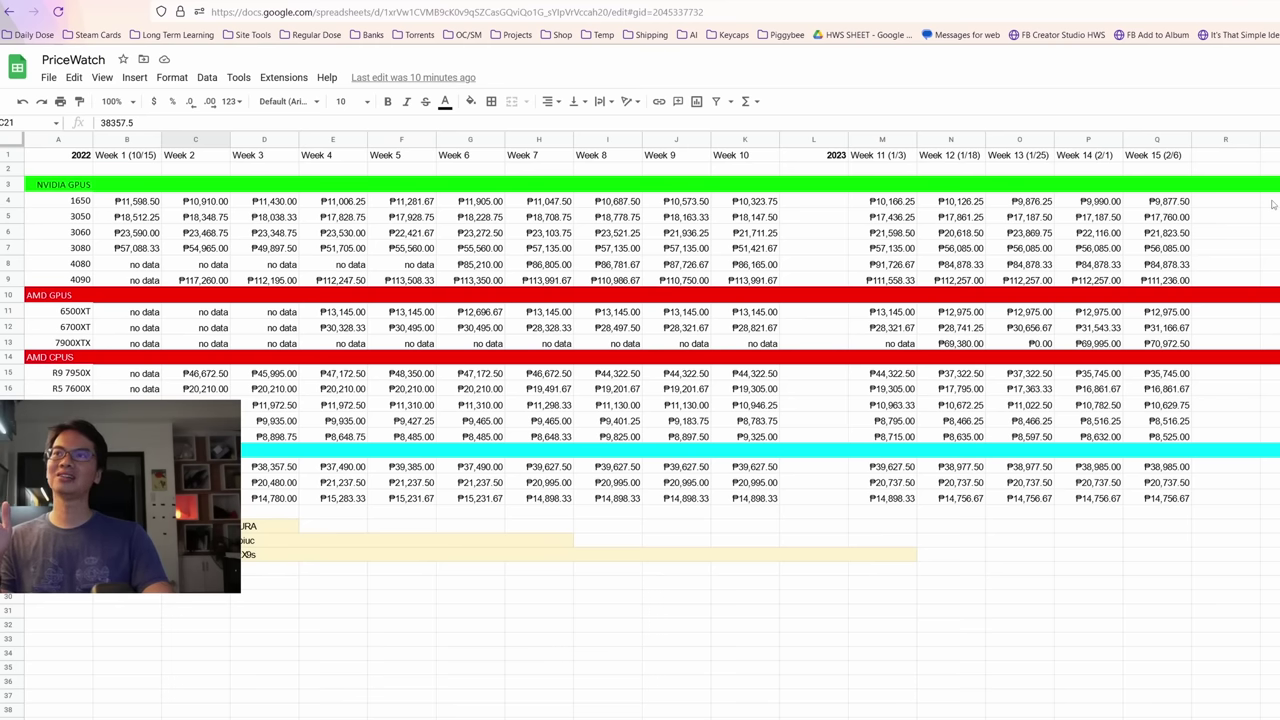
{"action": "key", "text": "Right"}
{"action": "key", "text": "Right"}
{"action": "key", "text": "Right"}
{"action": "key", "text": "Right"}
{"action": "key", "text": "Right"}
{"action": "key", "text": "Right"}
{"action": "key", "text": "Right"}
{"action": "key", "text": "Right"}
{"action": "key", "text": "Right"}
{"action": "key", "text": "Right"}
{"action": "key", "text": "Right"}
{"action": "key", "text": "Right"}
{"action": "key", "text": "Right"}
{"action": "key", "text": "Right"}
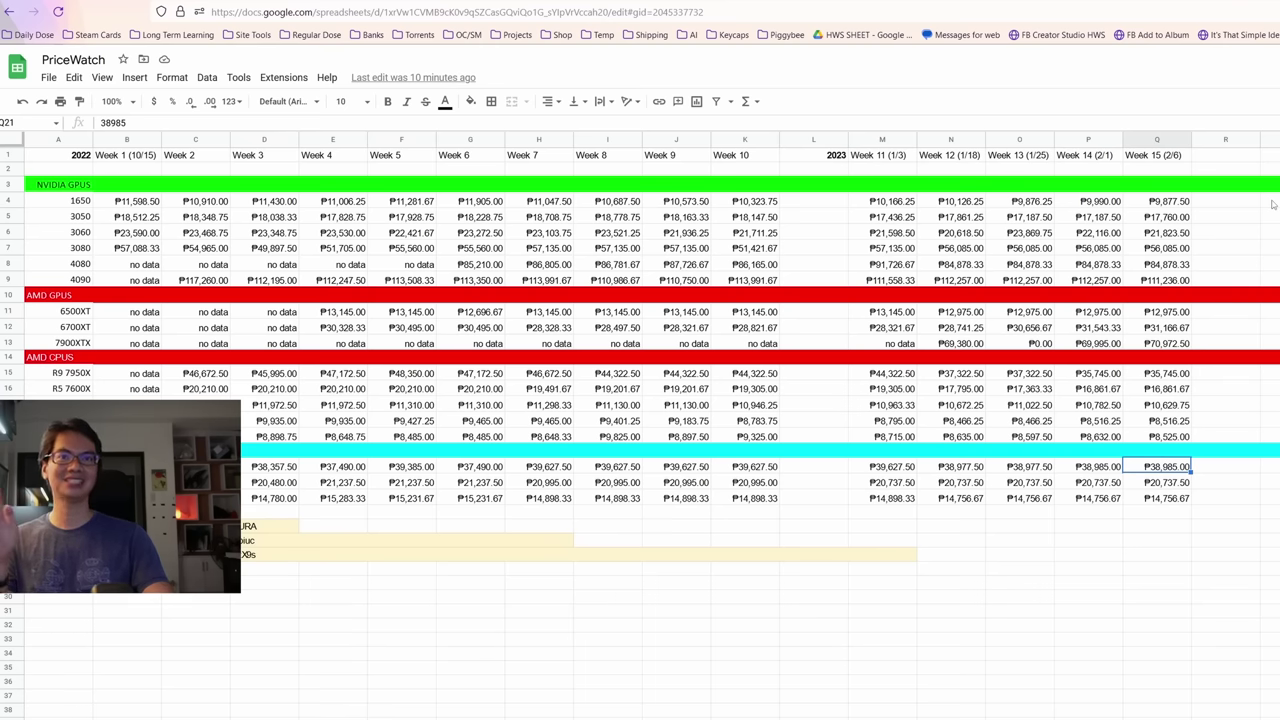
- Check the Week 15 average of the next CPU down, in Q22
{"action": "key", "text": "Down"}
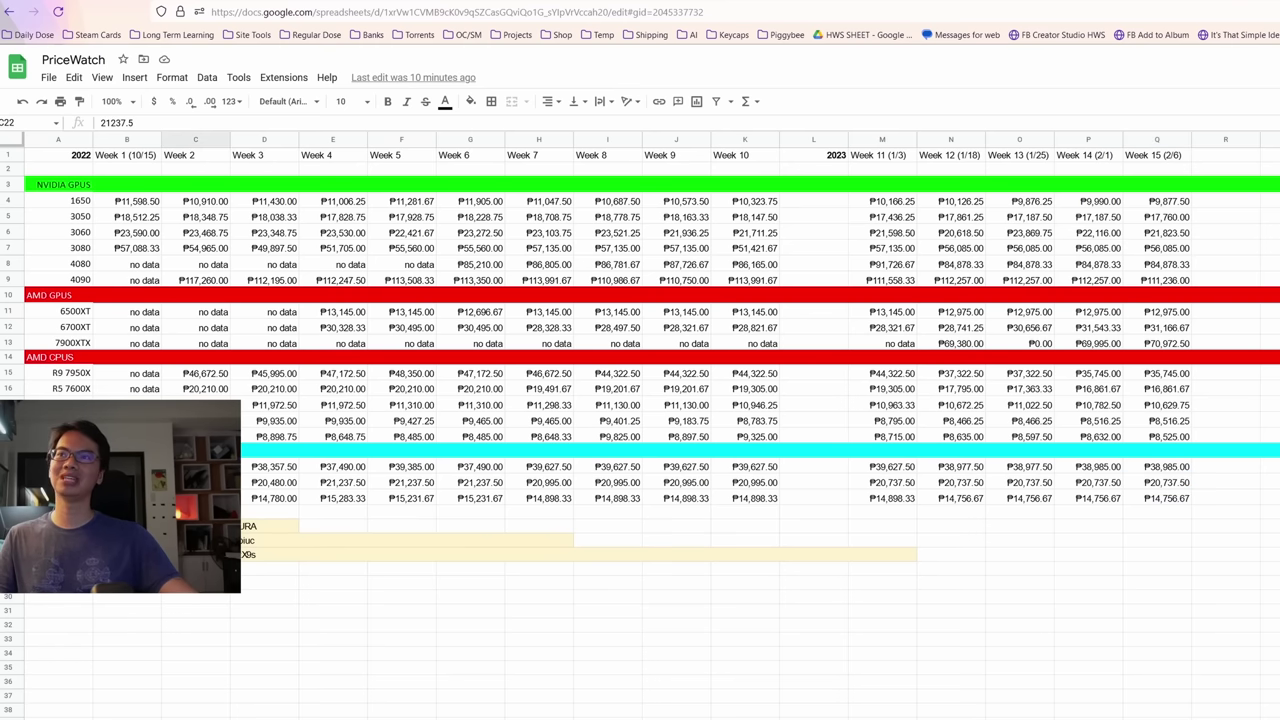
{"action": "left_click", "coordinate": [1163, 494]}
{"action": "left_click", "coordinate": [1170, 488]}
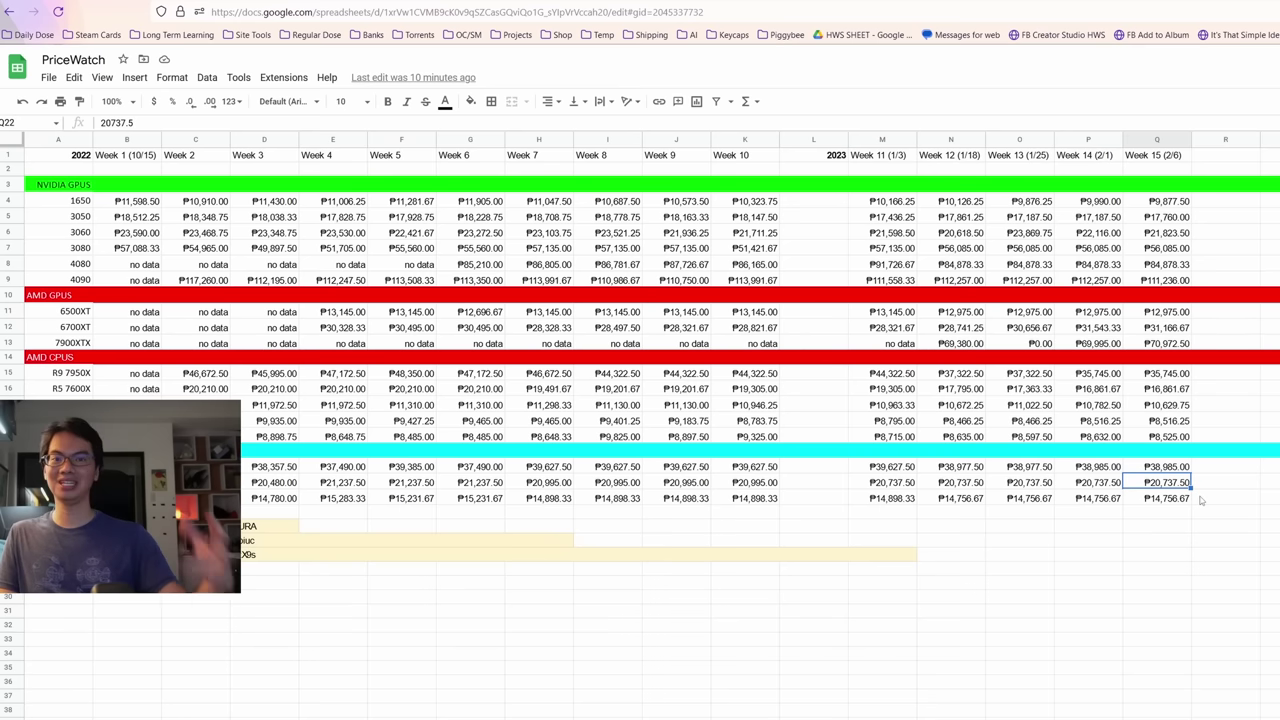